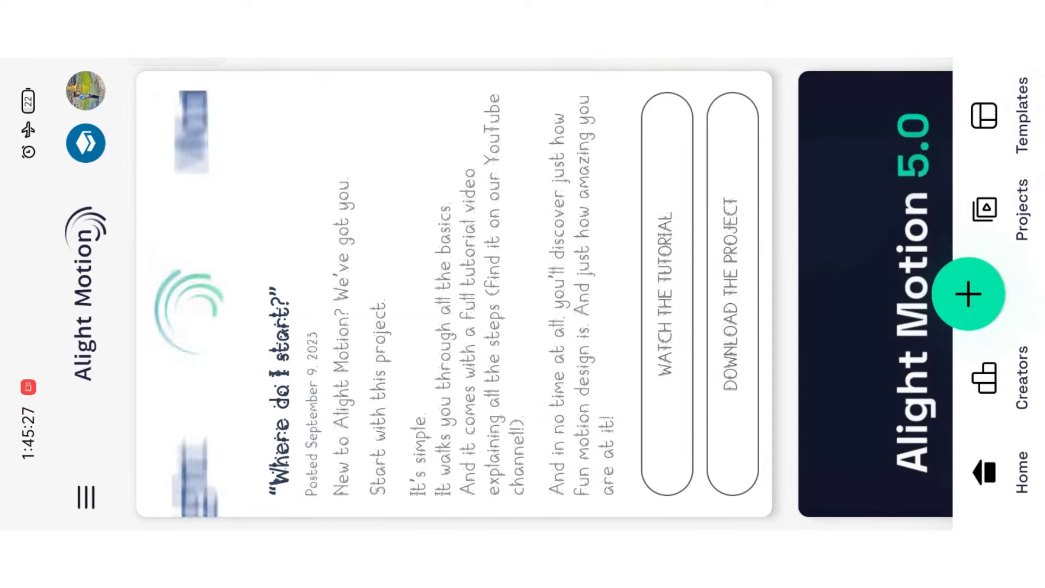
Select the Book Mark Present and 3D Movie layer projects, then cancel selection
{"action": "mouse_move", "coordinate": [772, 175]}
{"action": "left_mouse_down"}
{"action": "mouse_move", "coordinate": [544, 175]}
{"action": "mouse_move", "coordinate": [802, 196]}
{"action": "mouse_move", "coordinate": [684, 184]}
{"action": "left_mouse_up"}
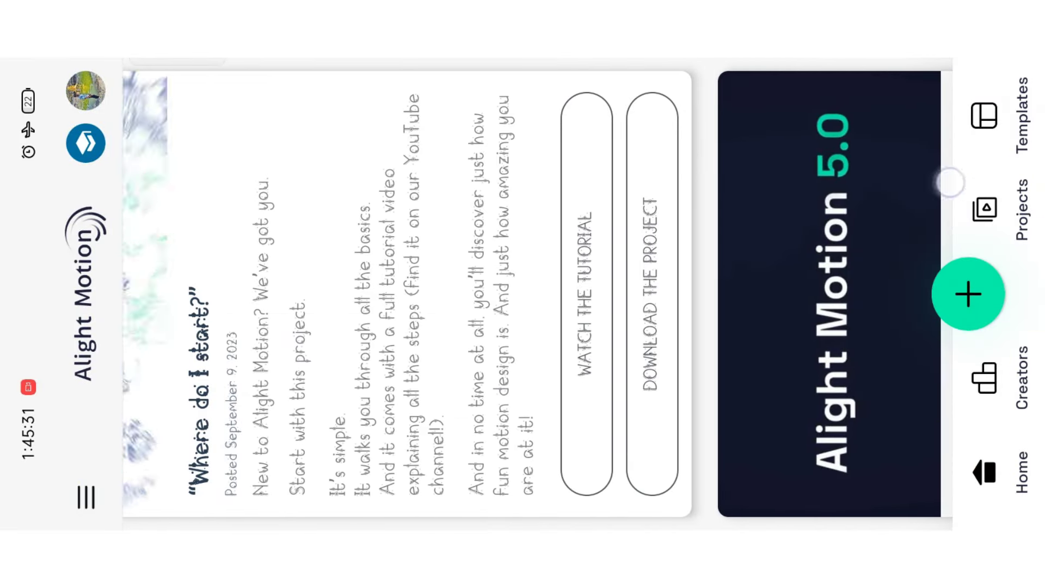
{"action": "left_click", "coordinate": [992, 215]}
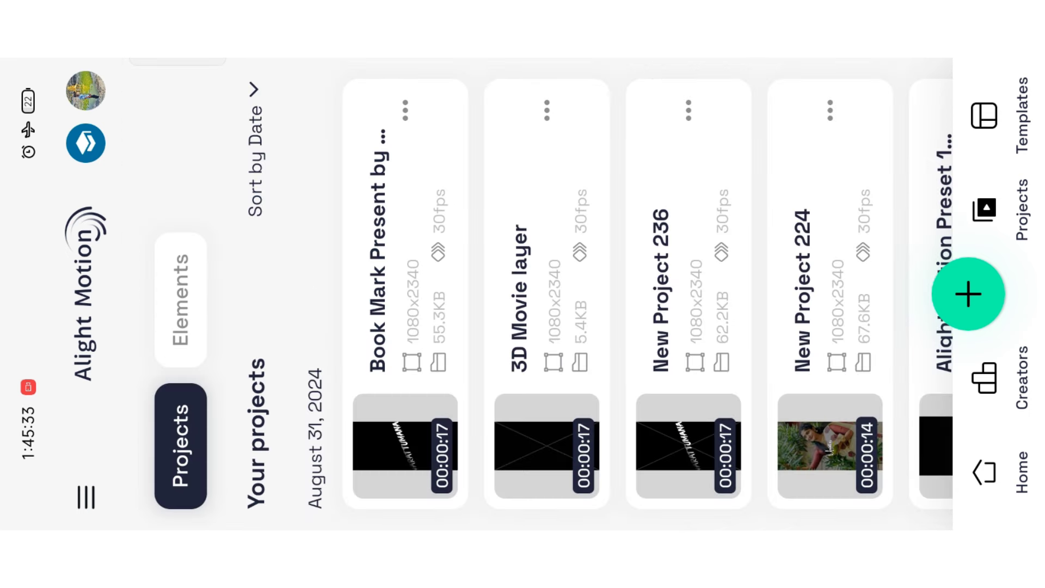
{"action": "left_click", "coordinate": [409, 210]}
{"action": "left_click", "coordinate": [519, 149]}
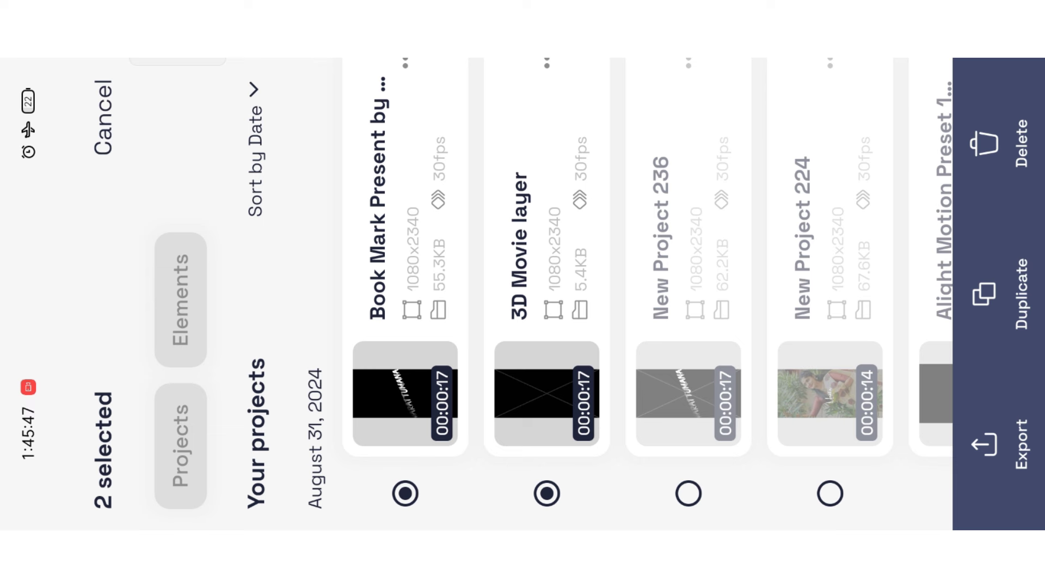
{"action": "key", "text": "Escape"}
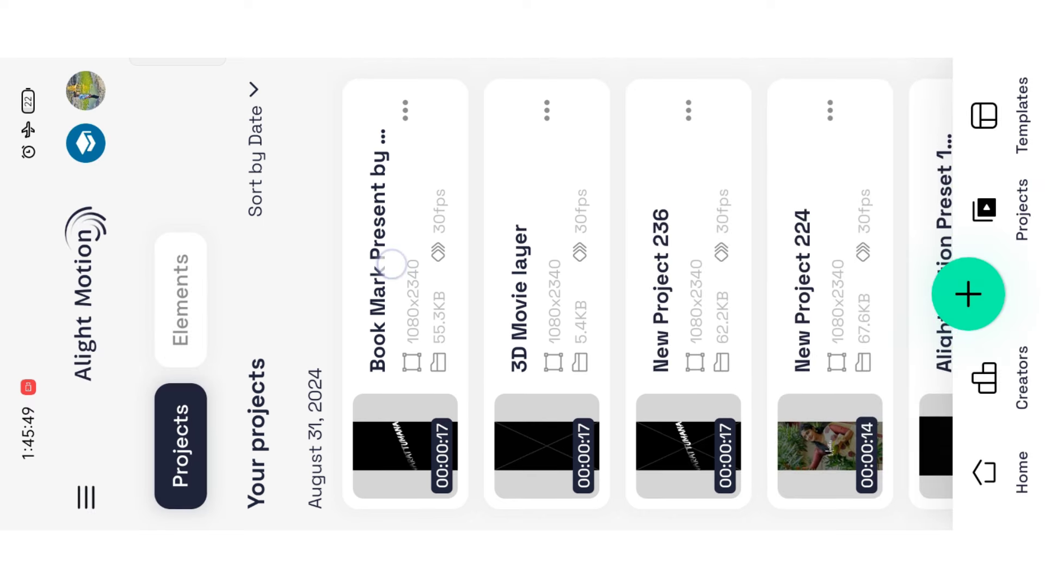
Open Book Mark Present by Ram Creation, preview its timeline, and return to Projects
{"action": "left_click", "coordinate": [405, 245]}
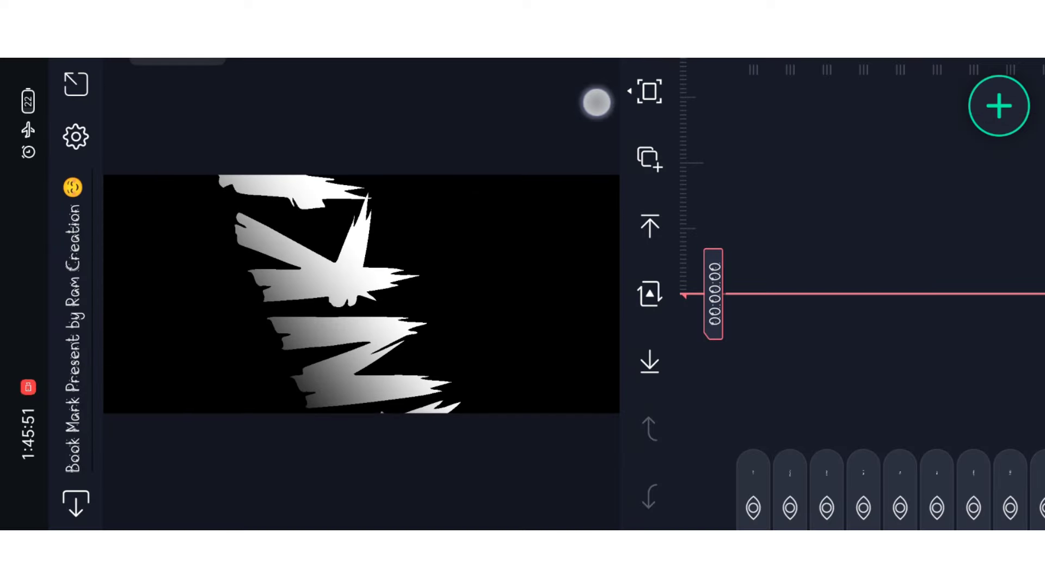
{"action": "mouse_move", "coordinate": [878, 170]}
{"action": "left_mouse_down"}
{"action": "mouse_move", "coordinate": [911, 362]}
{"action": "mouse_move", "coordinate": [933, 392]}
{"action": "mouse_move", "coordinate": [996, 222]}
{"action": "left_mouse_up"}
{"action": "mouse_move", "coordinate": [943, 430]}
{"action": "left_mouse_down"}
{"action": "mouse_move", "coordinate": [914, 381]}
{"action": "mouse_move", "coordinate": [956, 177]}
{"action": "mouse_move", "coordinate": [919, 302]}
{"action": "mouse_move", "coordinate": [890, 270]}
{"action": "mouse_move", "coordinate": [908, 259]}
{"action": "mouse_move", "coordinate": [931, 128]}
{"action": "mouse_move", "coordinate": [928, 257]}
{"action": "left_mouse_up"}
{"action": "left_click_drag", "start_coordinate": [759, 90], "coordinate": [807, 207]}
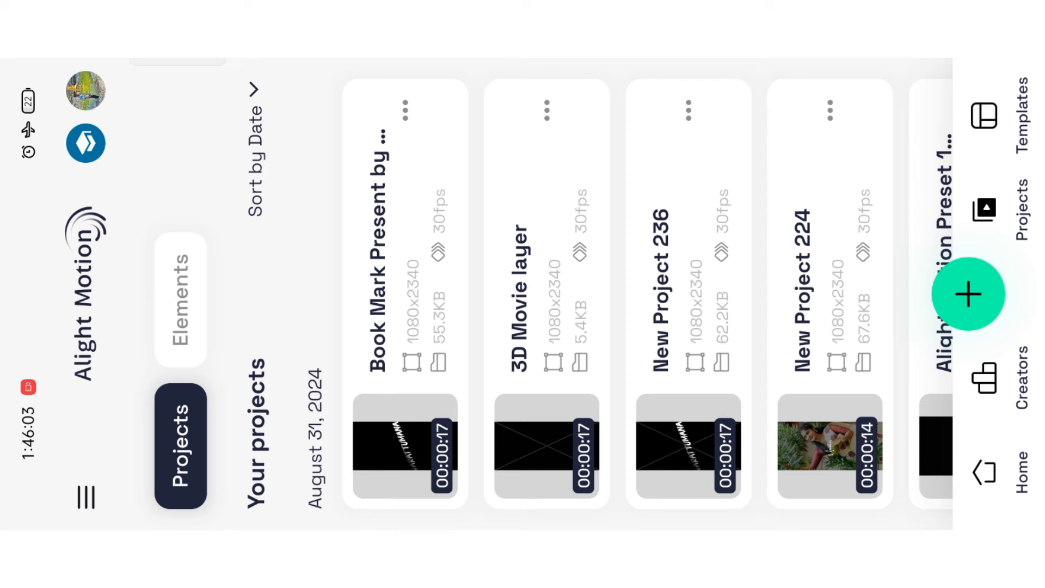
Create New Project 237 in 4:5 and pick the white-shirt photo from the Download album
{"action": "left_click", "coordinate": [968, 294]}
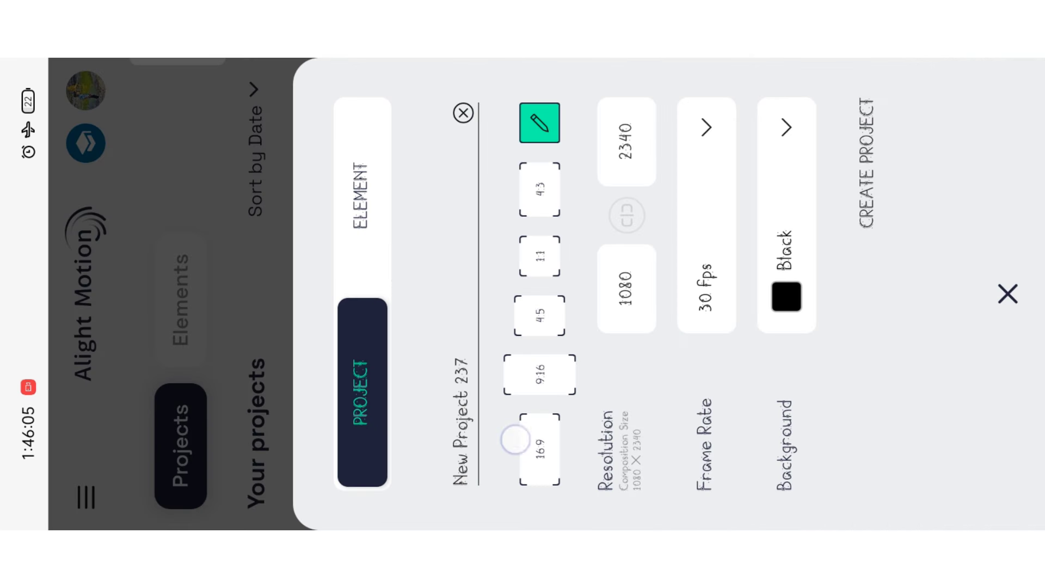
{"action": "mouse_move", "coordinate": [515, 441]}
{"action": "left_mouse_down"}
{"action": "mouse_move", "coordinate": [539, 373]}
{"action": "mouse_move", "coordinate": [538, 316]}
{"action": "left_mouse_up"}
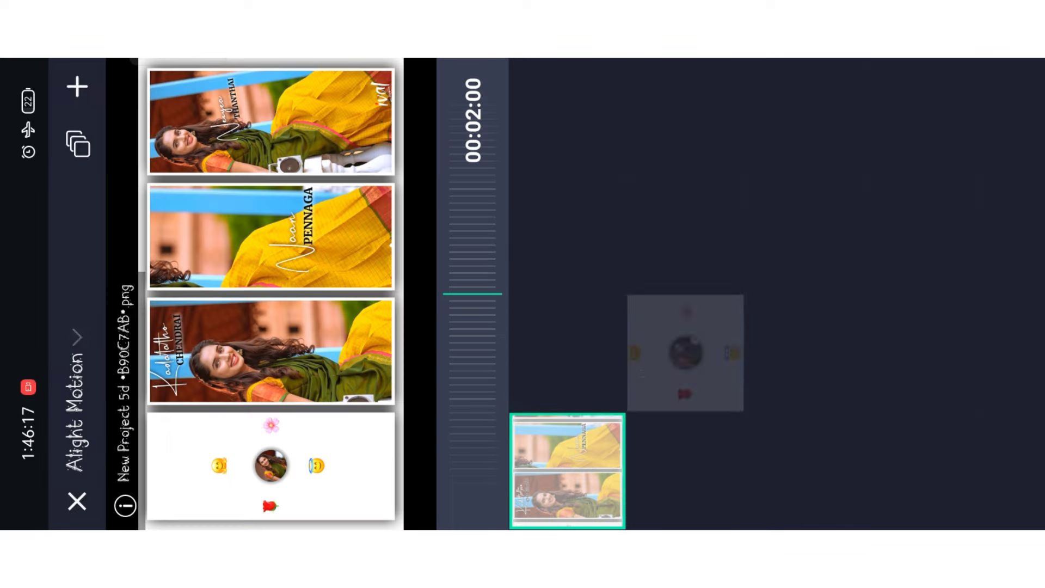
{"action": "left_click", "coordinate": [78, 335]}
{"action": "left_click", "coordinate": [335, 474]}
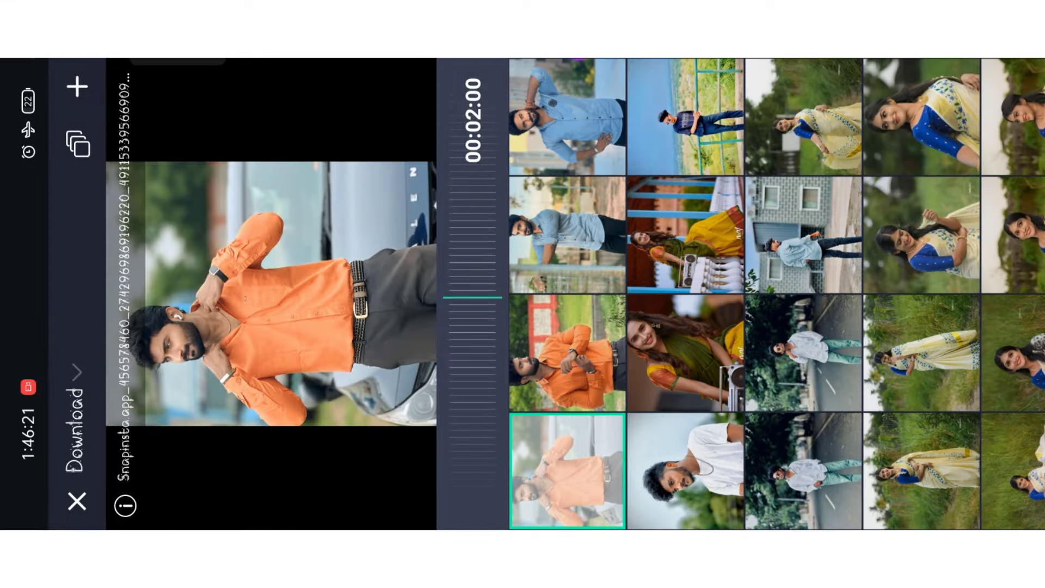
{"action": "left_click", "coordinate": [678, 464]}
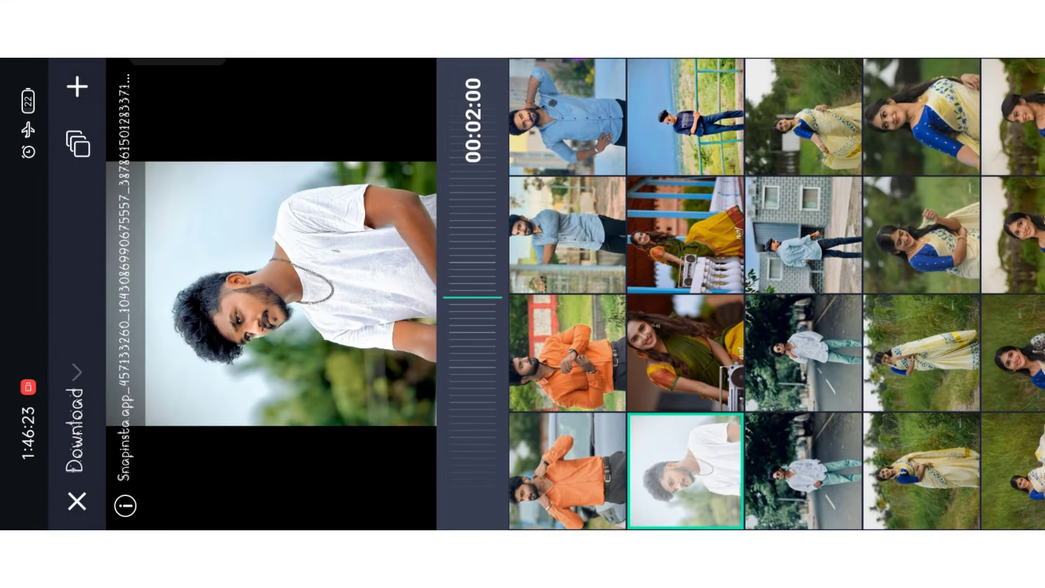
Add the white-shirt photo, shrink it, and apply Fill Composition Area
{"action": "left_click", "coordinate": [77, 86]}
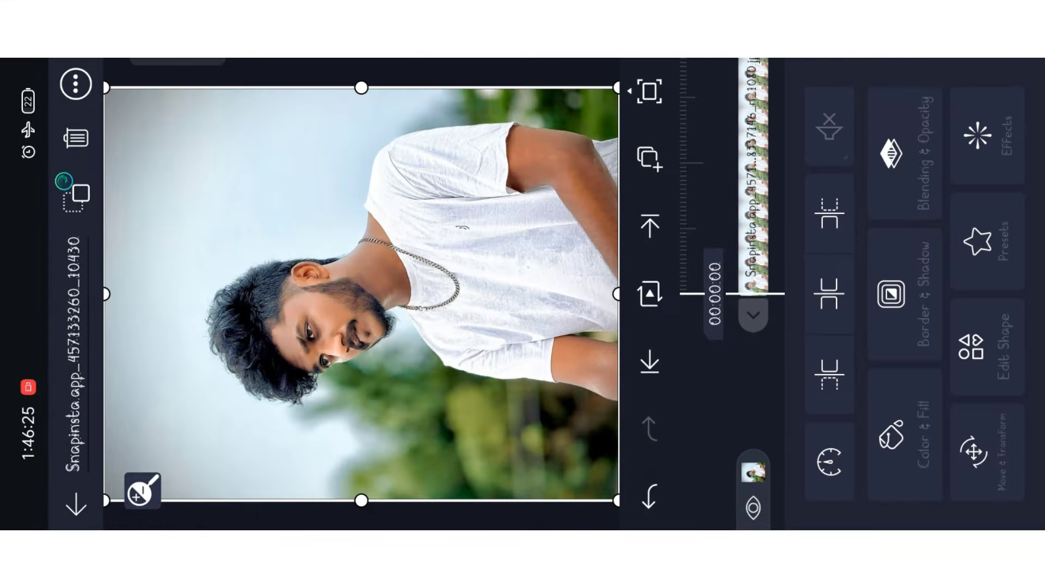
{"action": "left_click", "coordinate": [860, 252]}
{"action": "left_click_drag", "start_coordinate": [861, 252], "coordinate": [759, 179]}
{"action": "left_click", "coordinate": [752, 245]}
{"action": "left_click_drag", "start_coordinate": [458, 379], "coordinate": [450, 345]}
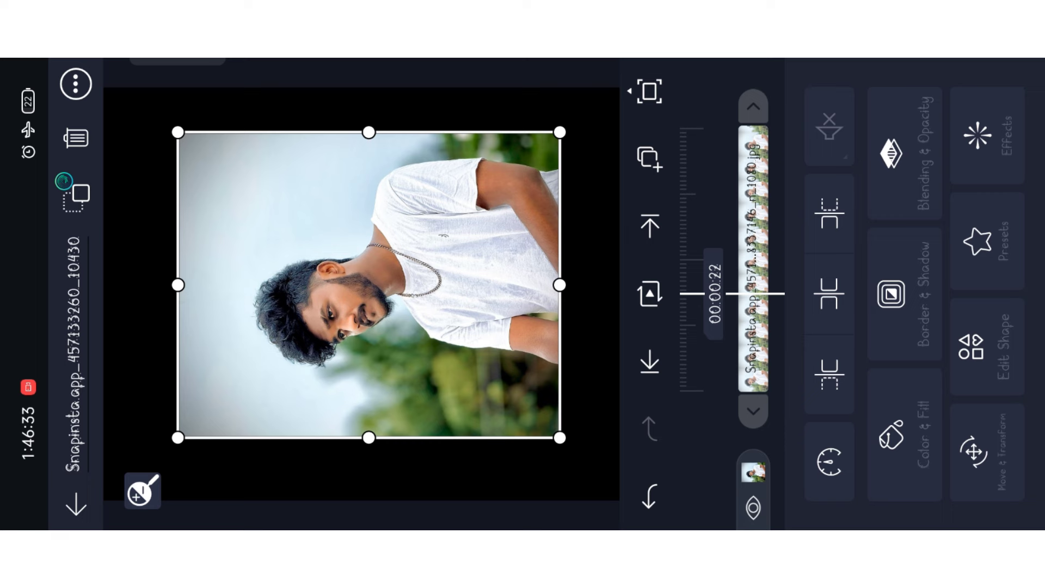
{"action": "left_click", "coordinate": [75, 84]}
{"action": "left_click_drag", "start_coordinate": [330, 360], "coordinate": [337, 171]}
{"action": "left_click", "coordinate": [328, 138]}
{"action": "left_click", "coordinate": [699, 451]}
Resize the photo again and refit it to fill the 4:5 frame
{"action": "left_click_drag", "start_coordinate": [867, 220], "coordinate": [867, 253]}
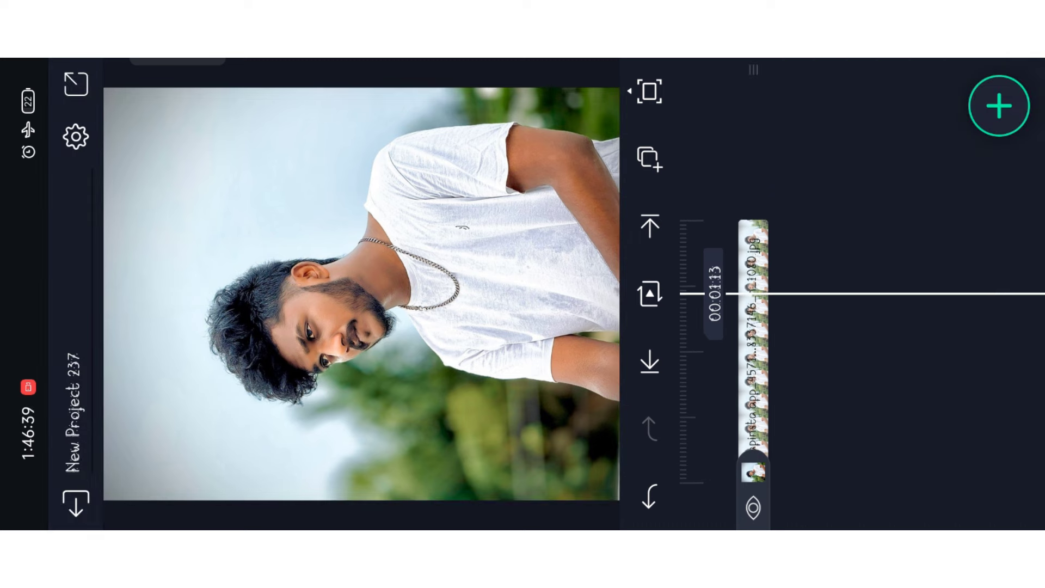
{"action": "left_click", "coordinate": [360, 294]}
{"action": "left_click_drag", "start_coordinate": [28, 273], "coordinate": [63, 181]}
{"action": "left_click_drag", "start_coordinate": [298, 298], "coordinate": [283, 191]}
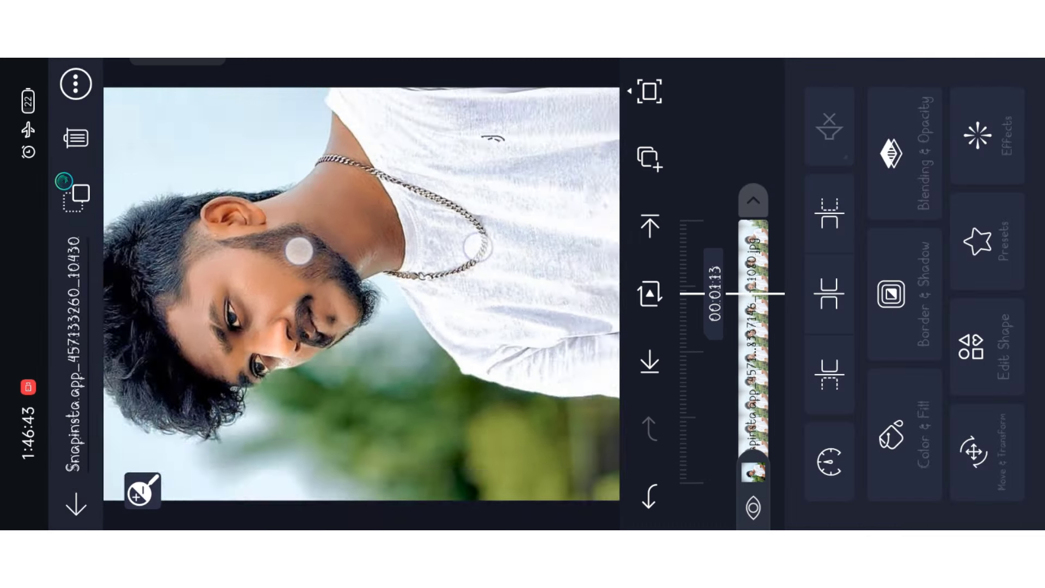
{"action": "left_click_drag", "start_coordinate": [322, 252], "coordinate": [471, 230]}
{"action": "left_click_drag", "start_coordinate": [238, 221], "coordinate": [257, 247]}
{"action": "mouse_move", "coordinate": [472, 230]}
{"action": "left_mouse_down"}
{"action": "mouse_move", "coordinate": [518, 261]}
{"action": "mouse_move", "coordinate": [490, 245]}
{"action": "left_mouse_up"}
{"action": "left_click", "coordinate": [75, 84]}
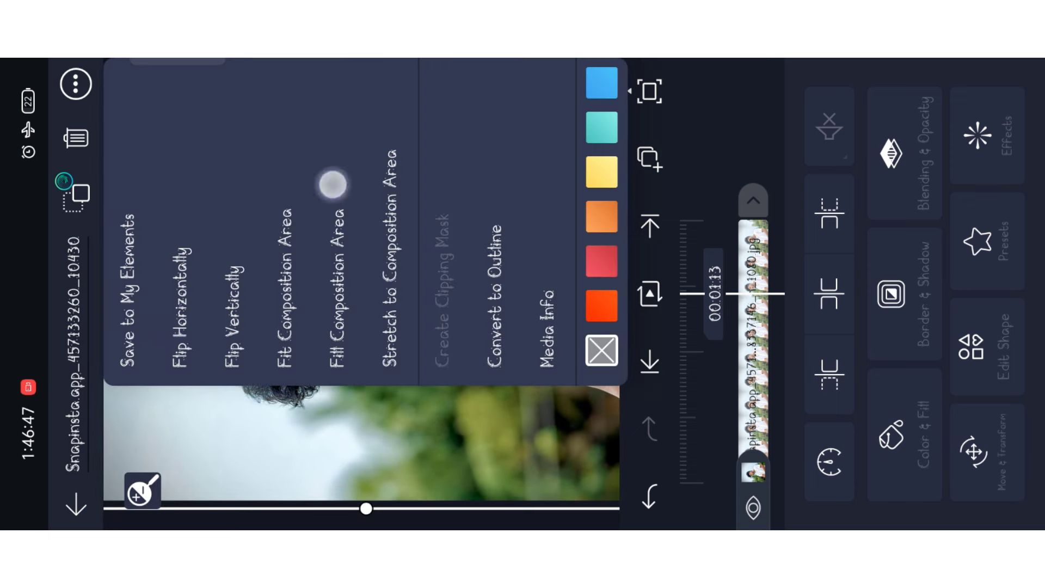
{"action": "left_click", "coordinate": [331, 182]}
{"action": "left_click", "coordinate": [63, 181]}
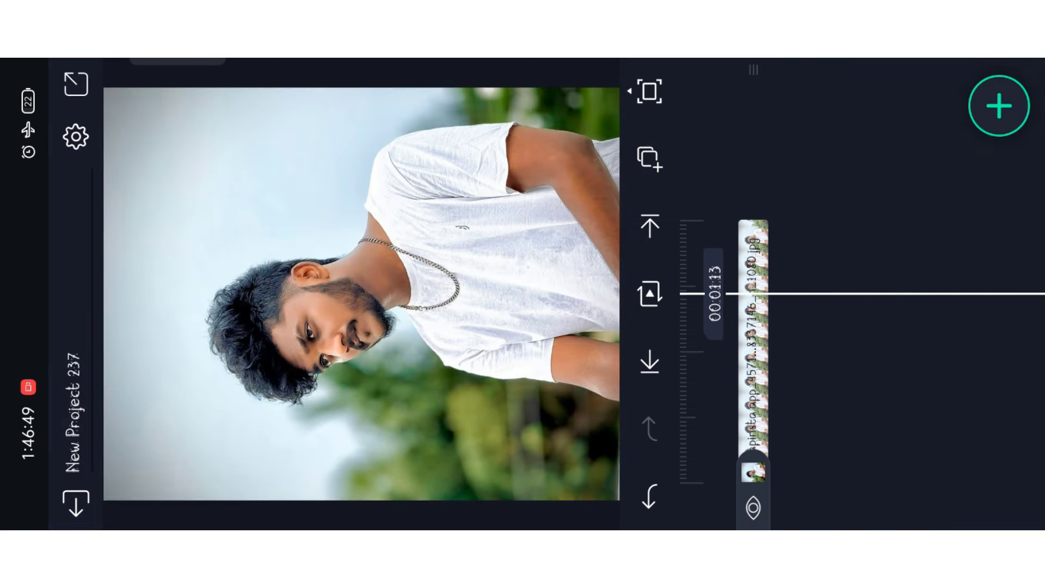
Export the current frame as PNG, save it to the gallery, and return to Projects
{"action": "left_click", "coordinate": [76, 85]}
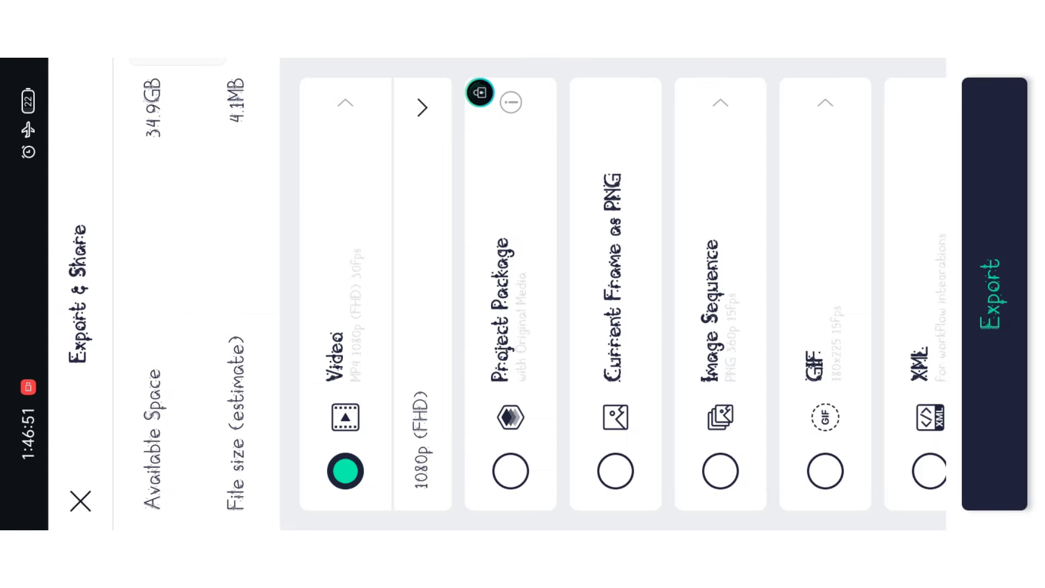
{"action": "left_click", "coordinate": [617, 329]}
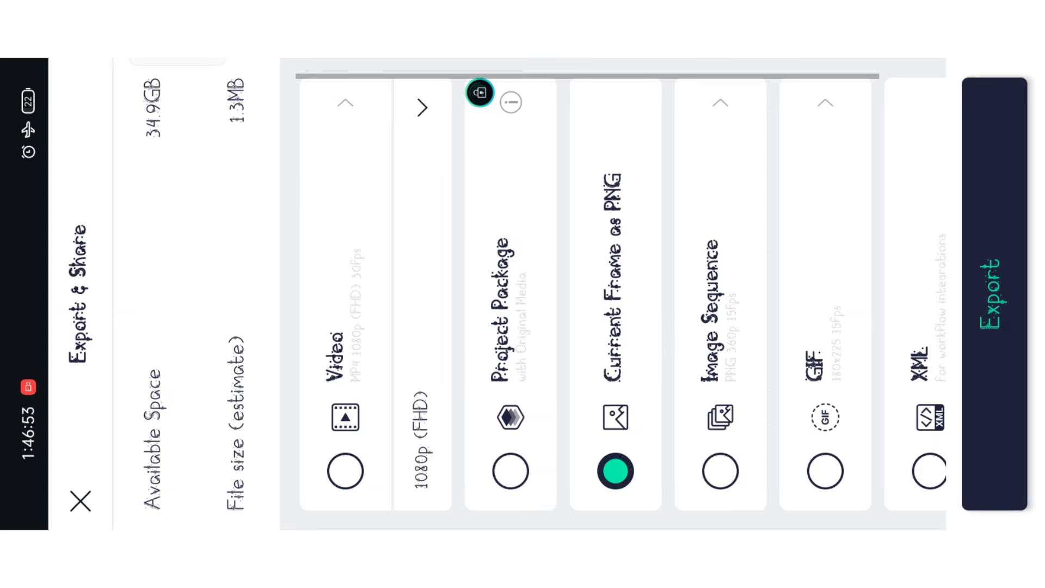
{"action": "left_click", "coordinate": [999, 414]}
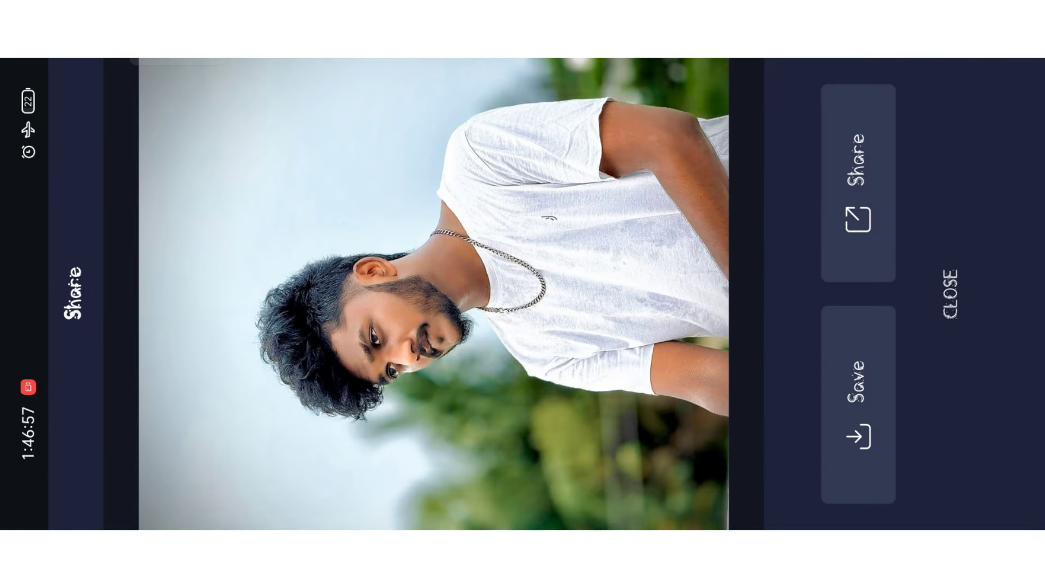
{"action": "left_click", "coordinate": [858, 436]}
{"action": "left_click", "coordinate": [966, 245]}
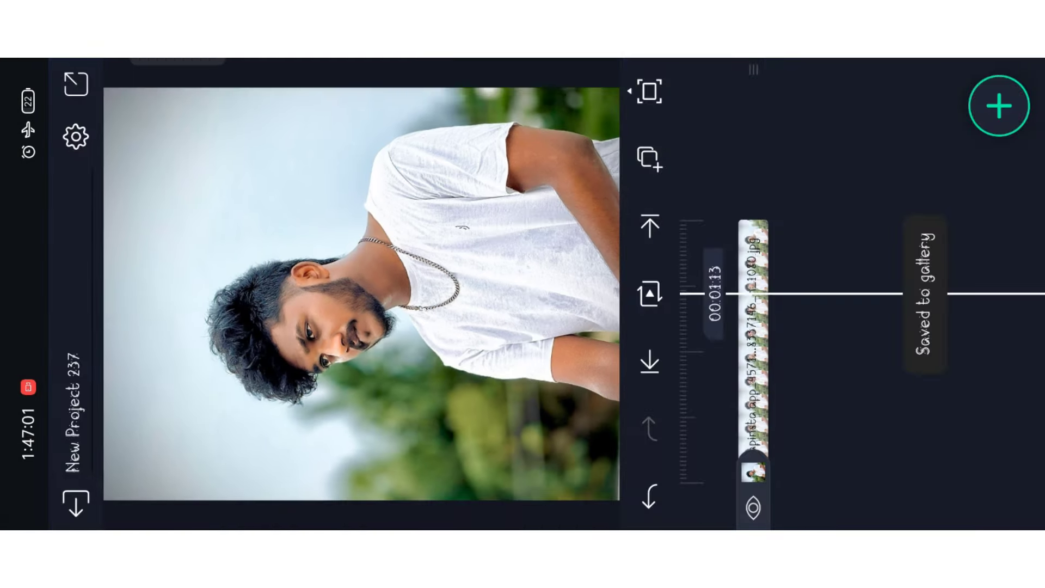
{"action": "left_click", "coordinate": [88, 501]}
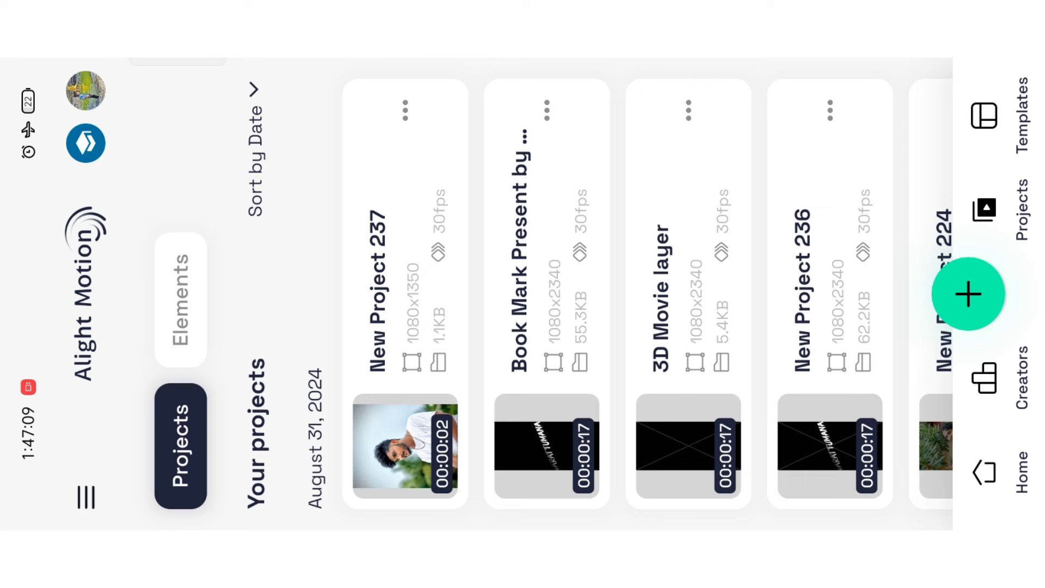
Reopen Book Mark Present and scrub to the image placeholder near 00:07:28
{"action": "left_click", "coordinate": [546, 285]}
{"action": "left_click", "coordinate": [710, 187]}
{"action": "left_click_drag", "start_coordinate": [942, 263], "coordinate": [963, 416]}
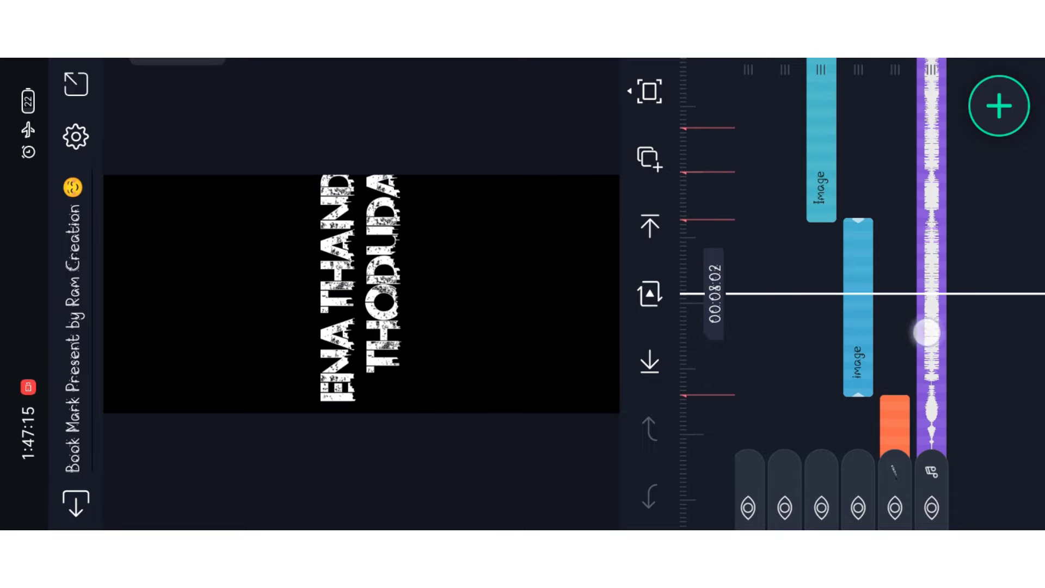
{"action": "mouse_move", "coordinate": [927, 330]}
{"action": "left_mouse_down"}
{"action": "mouse_move", "coordinate": [936, 215]}
{"action": "mouse_move", "coordinate": [947, 287]}
{"action": "mouse_move", "coordinate": [949, 272]}
{"action": "mouse_move", "coordinate": [952, 421]}
{"action": "mouse_move", "coordinate": [923, 310]}
{"action": "mouse_move", "coordinate": [915, 132]}
{"action": "mouse_move", "coordinate": [931, 357]}
{"action": "mouse_move", "coordinate": [921, 333]}
{"action": "mouse_move", "coordinate": [934, 390]}
{"action": "mouse_move", "coordinate": [926, 257]}
{"action": "mouse_move", "coordinate": [959, 422]}
{"action": "mouse_move", "coordinate": [943, 280]}
{"action": "left_mouse_up"}
Switch the image placeholder clip's Color & Fill to an image fill
{"action": "left_click", "coordinate": [859, 281]}
{"action": "left_click", "coordinate": [905, 450]}
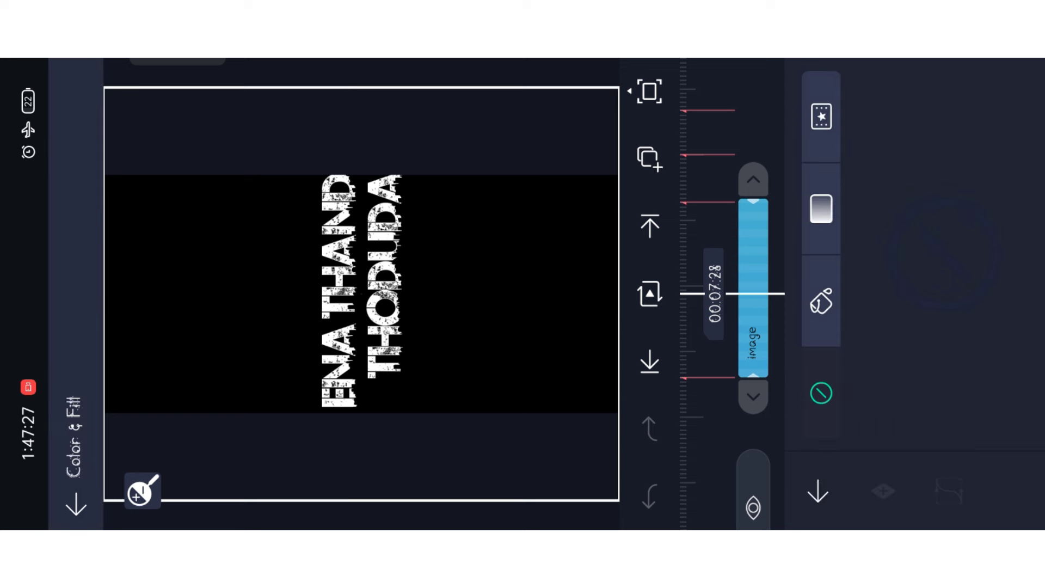
{"action": "left_click", "coordinate": [830, 367]}
{"action": "left_click_drag", "start_coordinate": [808, 378], "coordinate": [812, 104]}
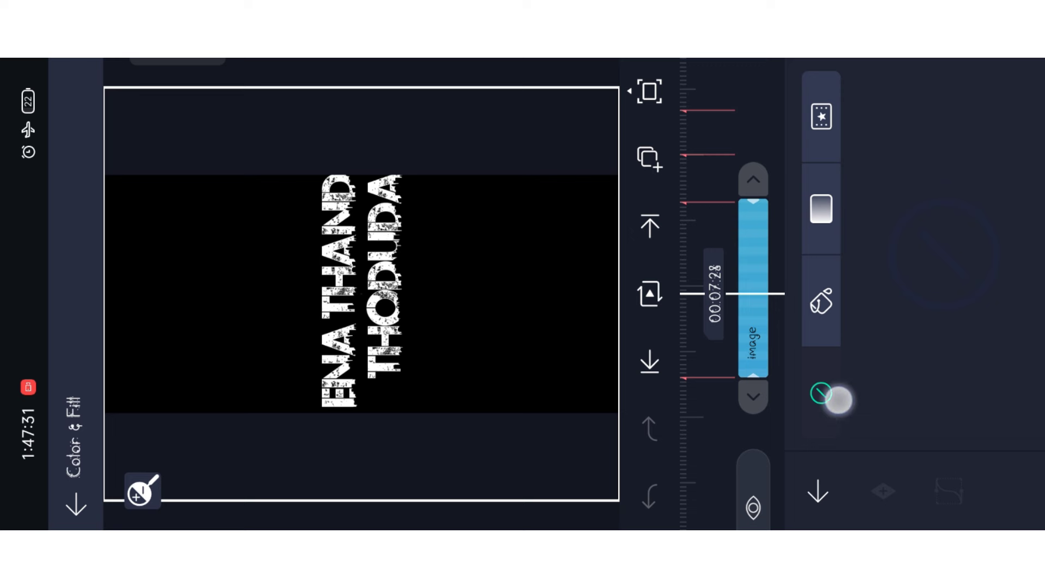
{"action": "left_click_drag", "start_coordinate": [812, 104], "coordinate": [800, 103]}
{"action": "left_click", "coordinate": [821, 113]}
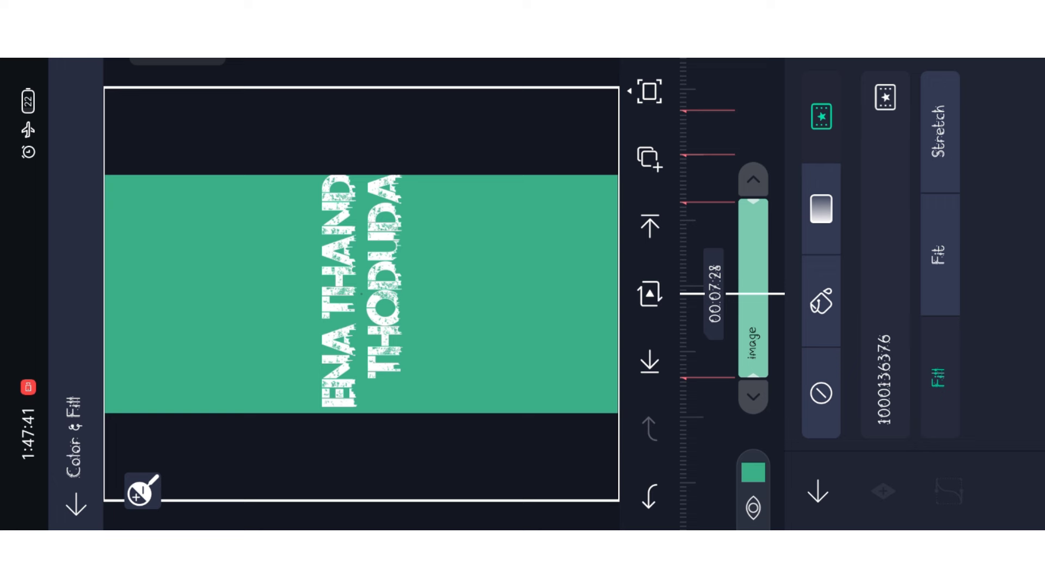
Use the white-shirt photo from the Alight Motion album as the placeholder fill
{"action": "left_click", "coordinate": [885, 99]}
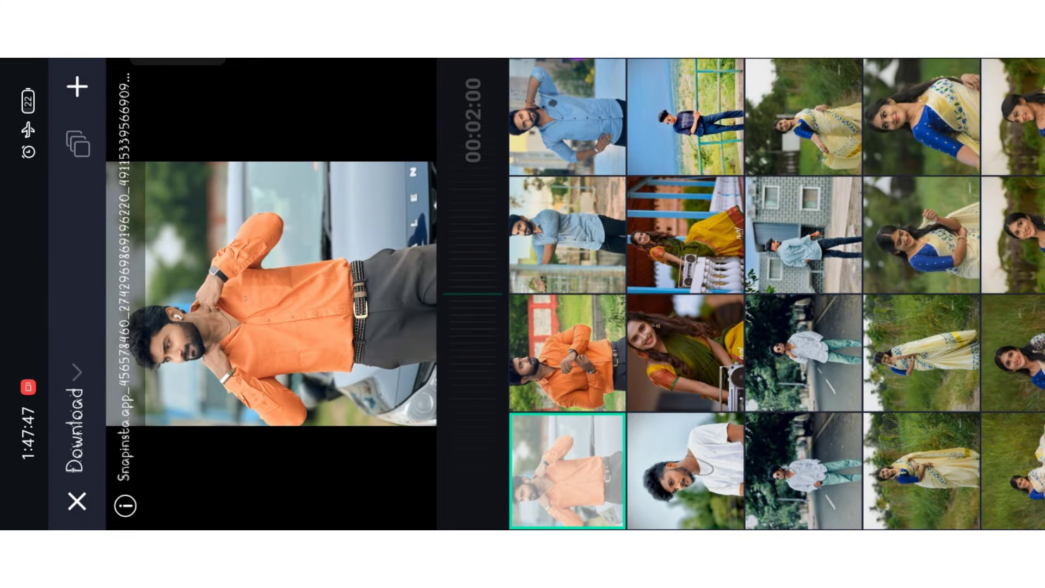
{"action": "left_click", "coordinate": [78, 377]}
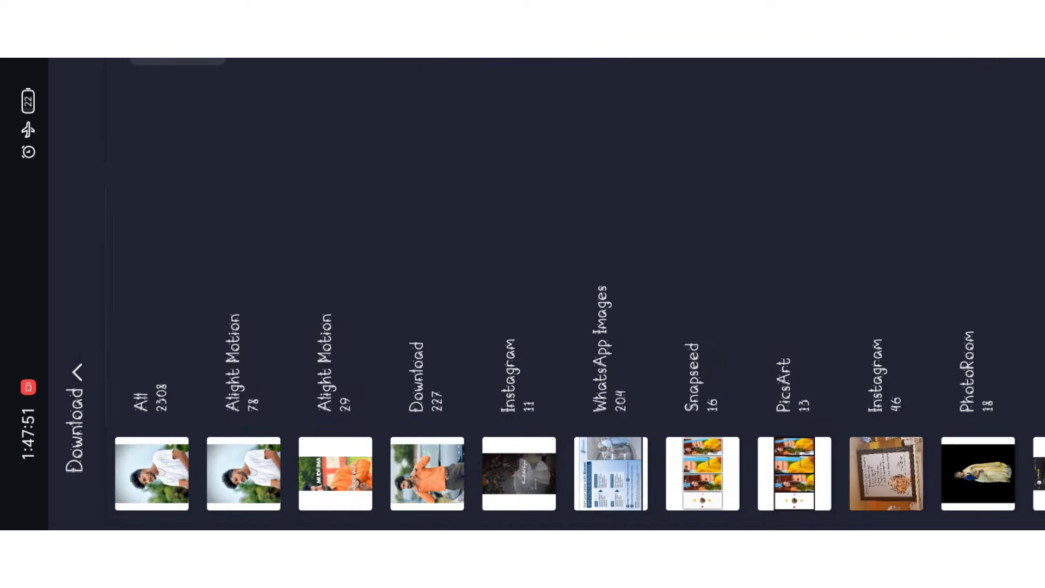
{"action": "left_click", "coordinate": [241, 400]}
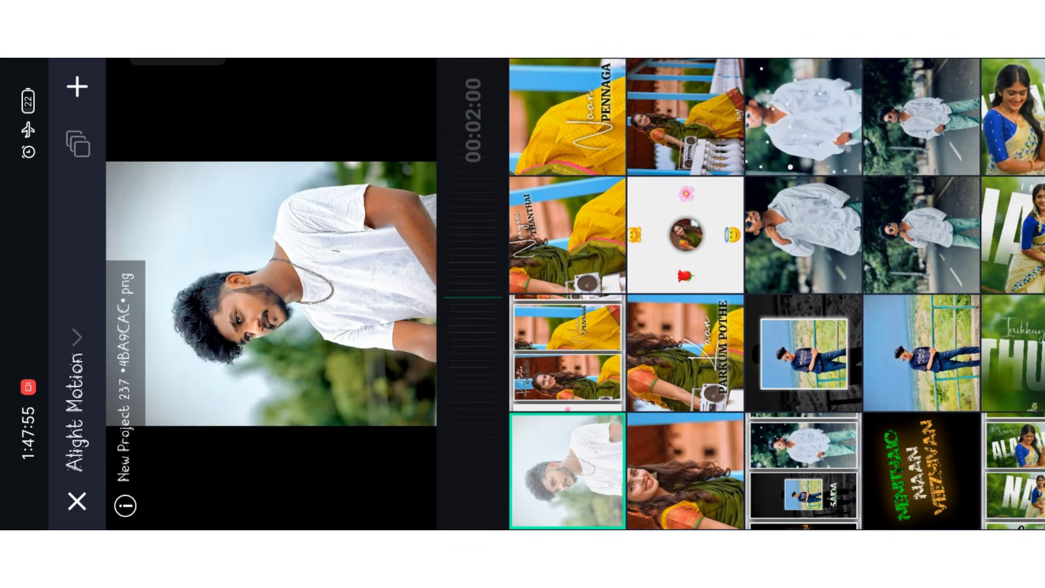
{"action": "left_click", "coordinate": [77, 85]}
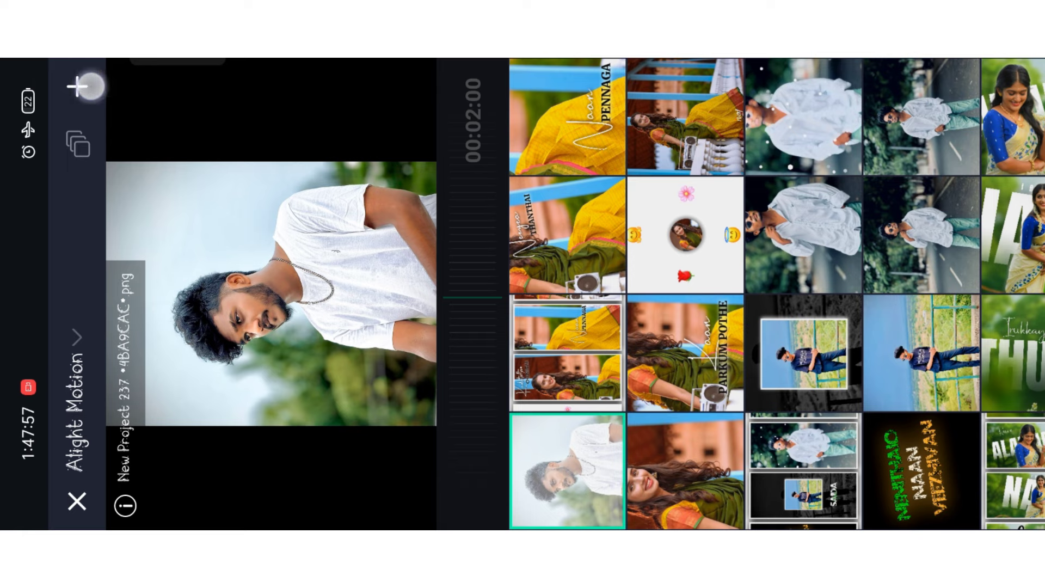
{"action": "left_click", "coordinate": [78, 86]}
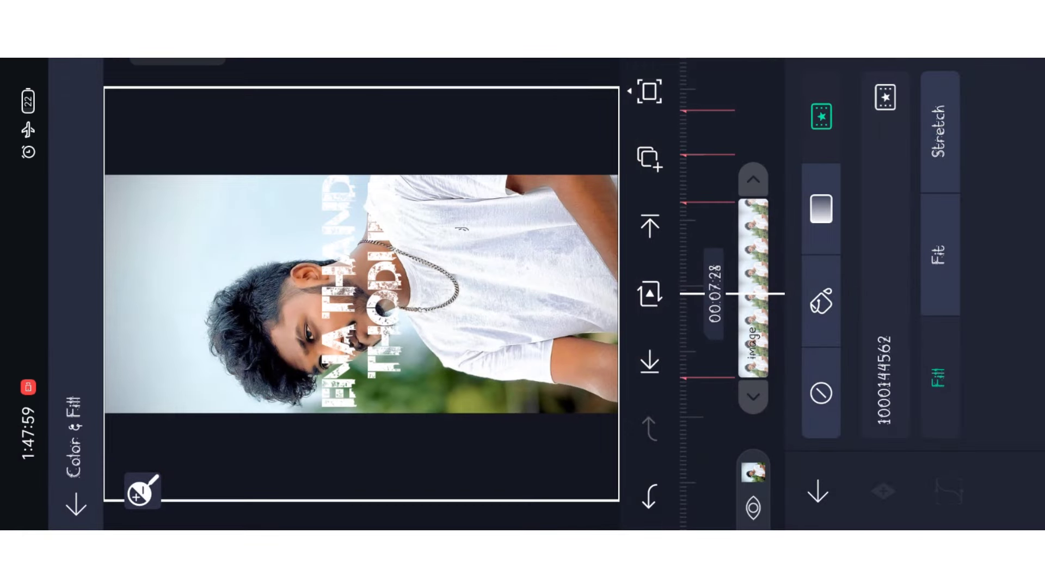
{"action": "left_click", "coordinate": [770, 120]}
{"action": "left_click", "coordinate": [951, 230]}
{"action": "left_click_drag", "start_coordinate": [951, 231], "coordinate": [966, 332]}
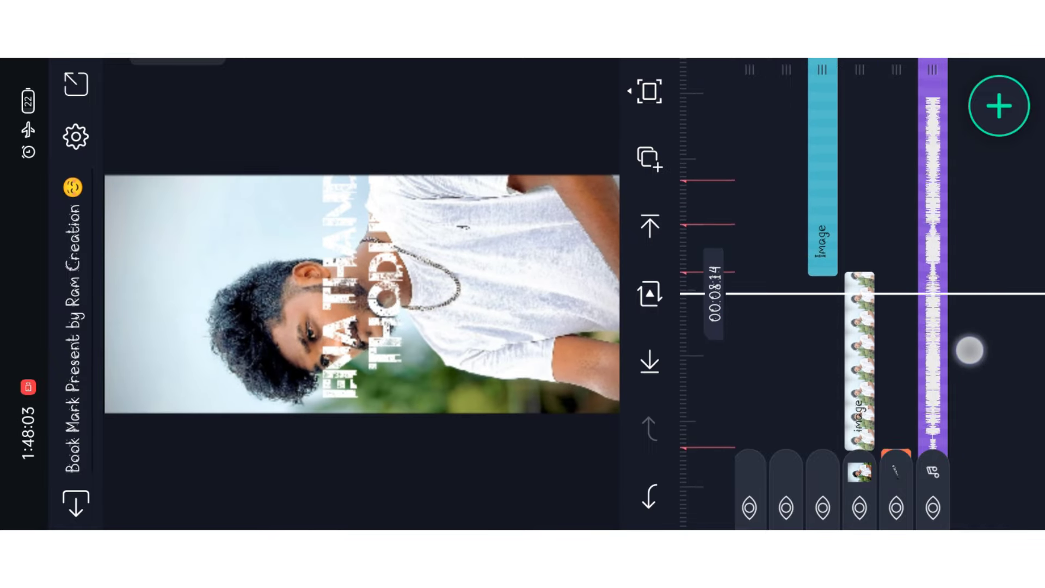
Shift the Ena Thandu thoduda text layer's reveal strip further right
{"action": "left_click_drag", "start_coordinate": [922, 195], "coordinate": [939, 106]}
{"action": "left_click", "coordinate": [859, 342]}
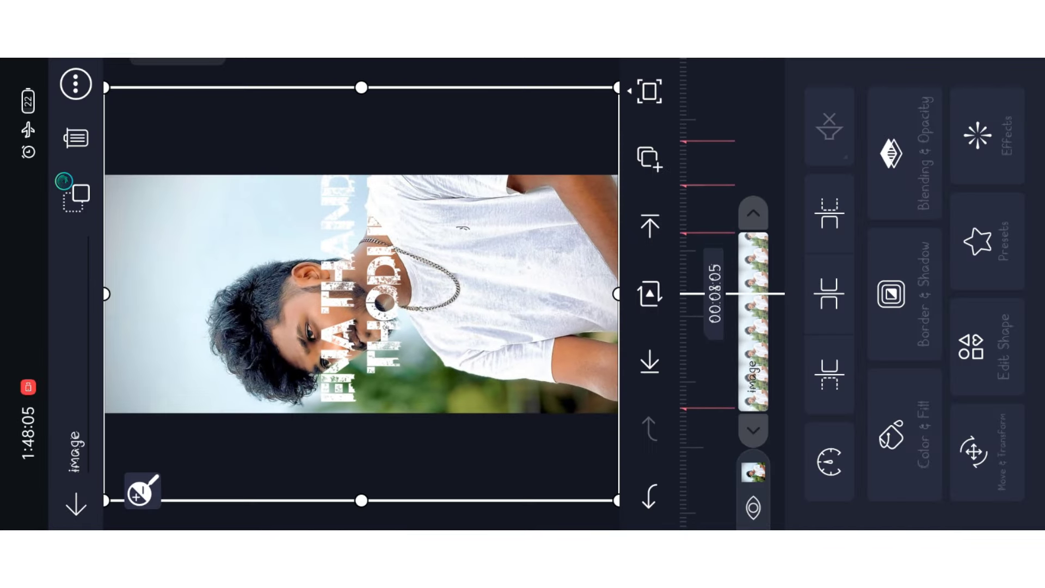
{"action": "left_click", "coordinate": [746, 156]}
{"action": "left_click_drag", "start_coordinate": [988, 177], "coordinate": [917, 196]}
{"action": "left_click", "coordinate": [895, 270]}
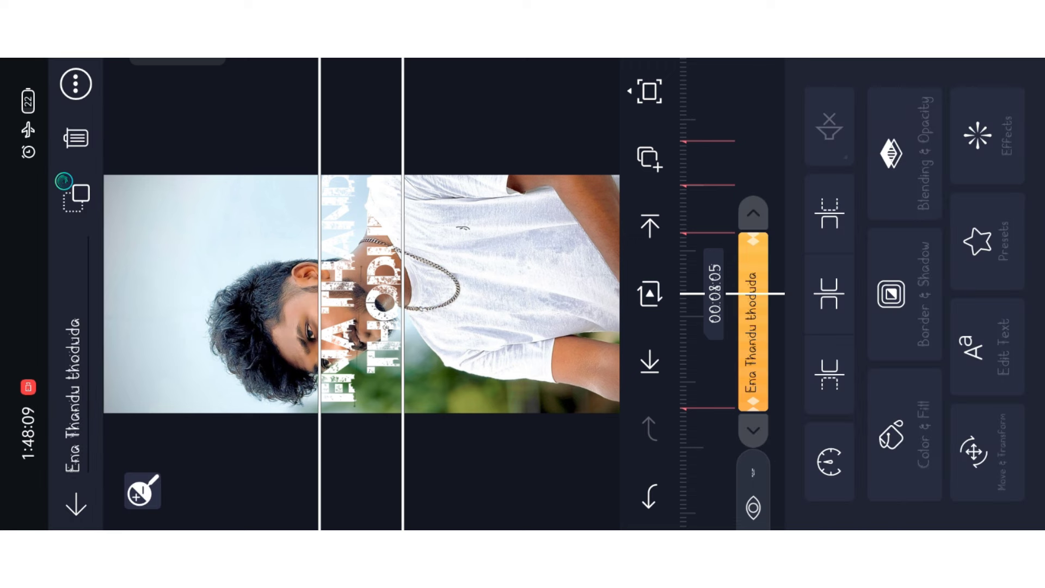
{"action": "left_click_drag", "start_coordinate": [370, 137], "coordinate": [485, 144]}
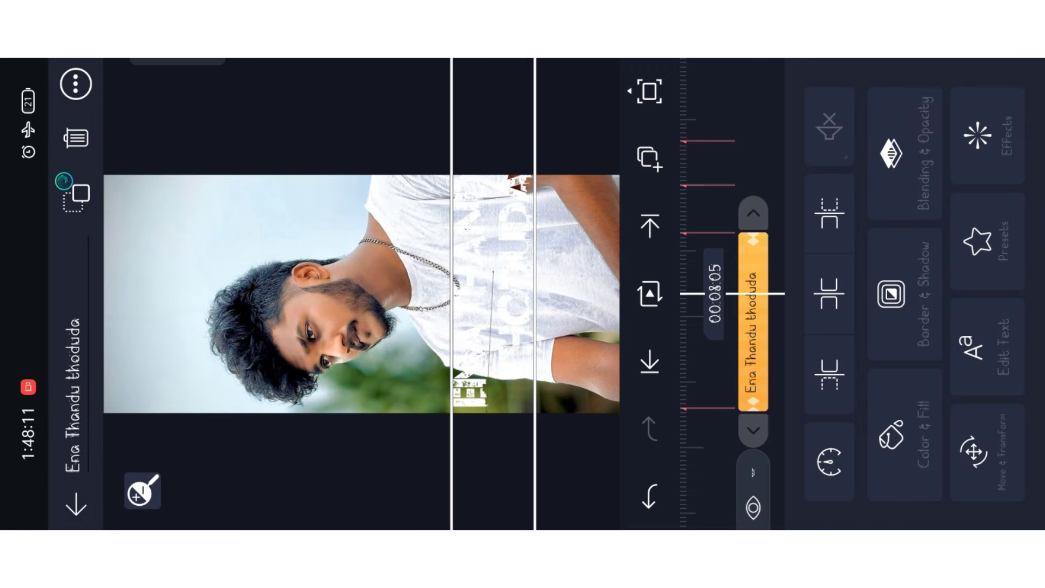
Enable a larger shadow on the title, then scrub to the POODA section
{"action": "left_click", "coordinate": [891, 293]}
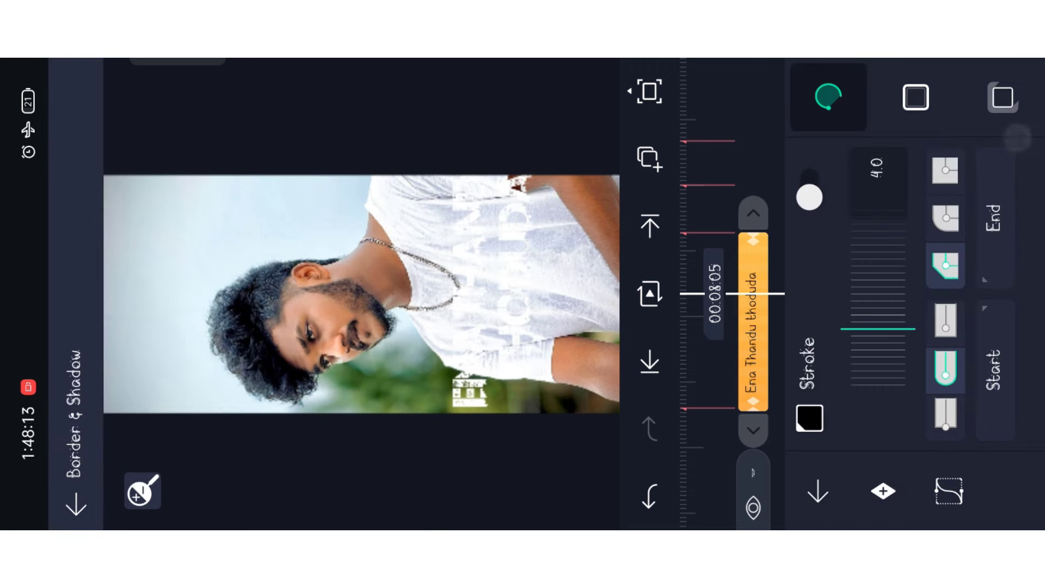
{"action": "left_click", "coordinate": [1002, 97]}
{"action": "left_click", "coordinate": [808, 189]}
{"action": "left_click", "coordinate": [939, 304]}
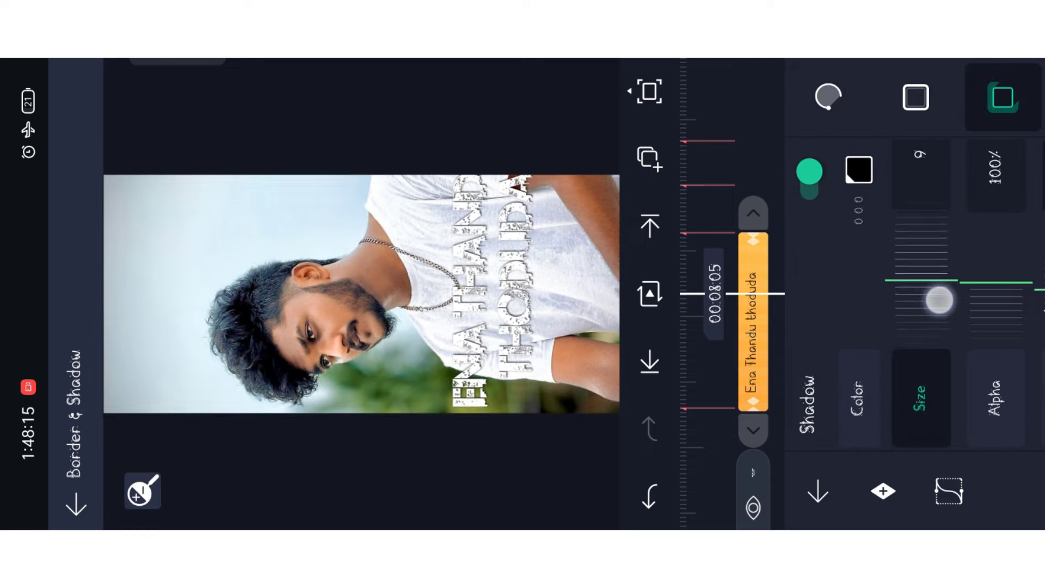
{"action": "left_click", "coordinate": [941, 303]}
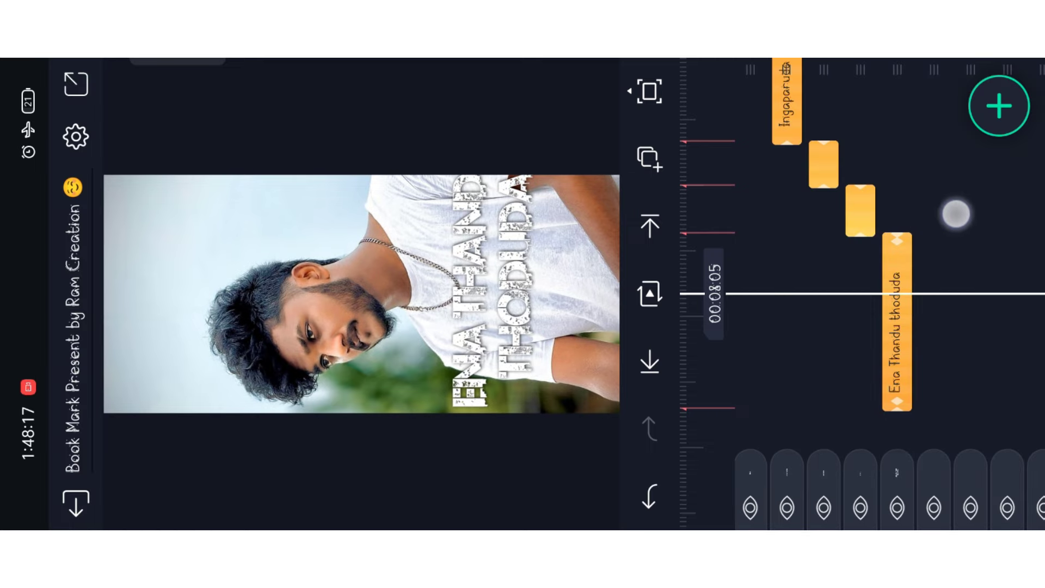
{"action": "left_click_drag", "start_coordinate": [963, 201], "coordinate": [970, 280]}
{"action": "left_click_drag", "start_coordinate": [960, 226], "coordinate": [953, 172]}
{"action": "left_click", "coordinate": [897, 294]}
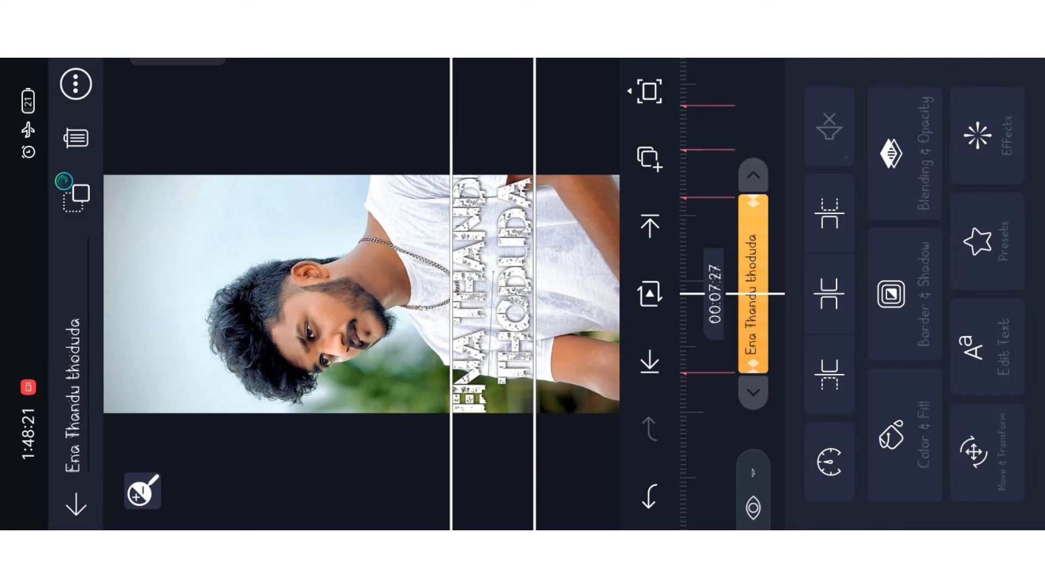
{"action": "left_click", "coordinate": [777, 127]}
{"action": "mouse_move", "coordinate": [975, 236]}
{"action": "left_mouse_down"}
{"action": "mouse_move", "coordinate": [974, 414]}
{"action": "mouse_move", "coordinate": [941, 129]}
{"action": "mouse_move", "coordinate": [899, 413]}
{"action": "mouse_move", "coordinate": [938, 101]}
{"action": "left_mouse_up"}
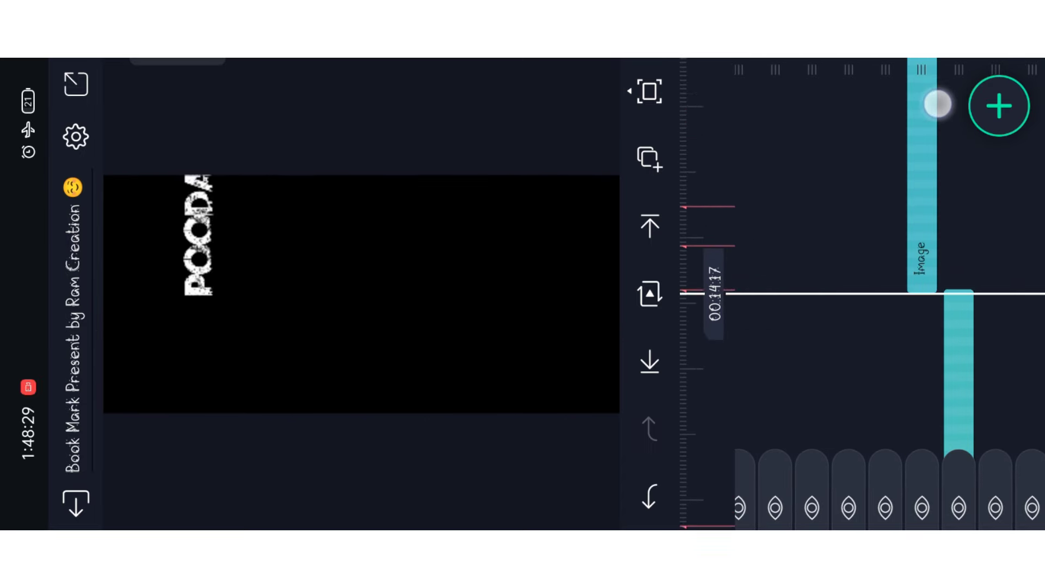
Fill the later image placeholder behind KOTADA with the white-shirt photo
{"action": "left_click_drag", "start_coordinate": [923, 168], "coordinate": [936, 421]}
{"action": "left_click", "coordinate": [917, 266]}
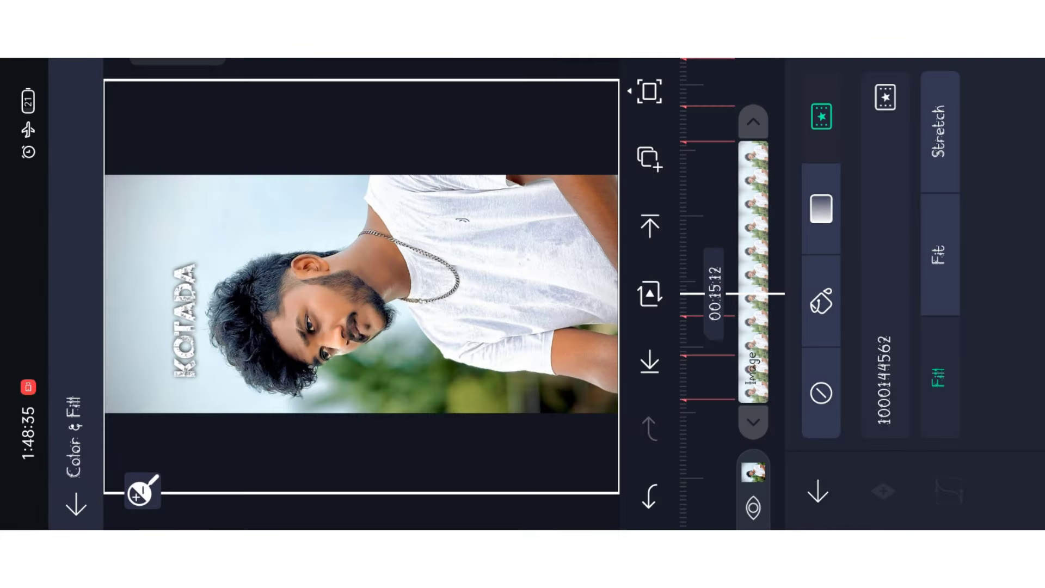
{"action": "left_click", "coordinate": [760, 84]}
{"action": "left_click", "coordinate": [950, 259]}
{"action": "mouse_move", "coordinate": [950, 259]}
{"action": "left_mouse_down"}
{"action": "mouse_move", "coordinate": [960, 163]}
{"action": "mouse_move", "coordinate": [963, 324]}
{"action": "mouse_move", "coordinate": [889, 142]}
{"action": "mouse_move", "coordinate": [931, 236]}
{"action": "mouse_move", "coordinate": [937, 190]}
{"action": "left_mouse_up"}
Exit to Projects and open the 3D Movie layer project
{"action": "left_click", "coordinate": [76, 503]}
{"action": "left_click", "coordinate": [682, 198]}
{"action": "mouse_move", "coordinate": [914, 278]}
{"action": "left_mouse_down"}
{"action": "mouse_move", "coordinate": [919, 427]}
{"action": "mouse_move", "coordinate": [857, 190]}
{"action": "left_mouse_up"}
Select all three 3D Movie layer layers, copy them, and exit to Projects
{"action": "left_click", "coordinate": [826, 484]}
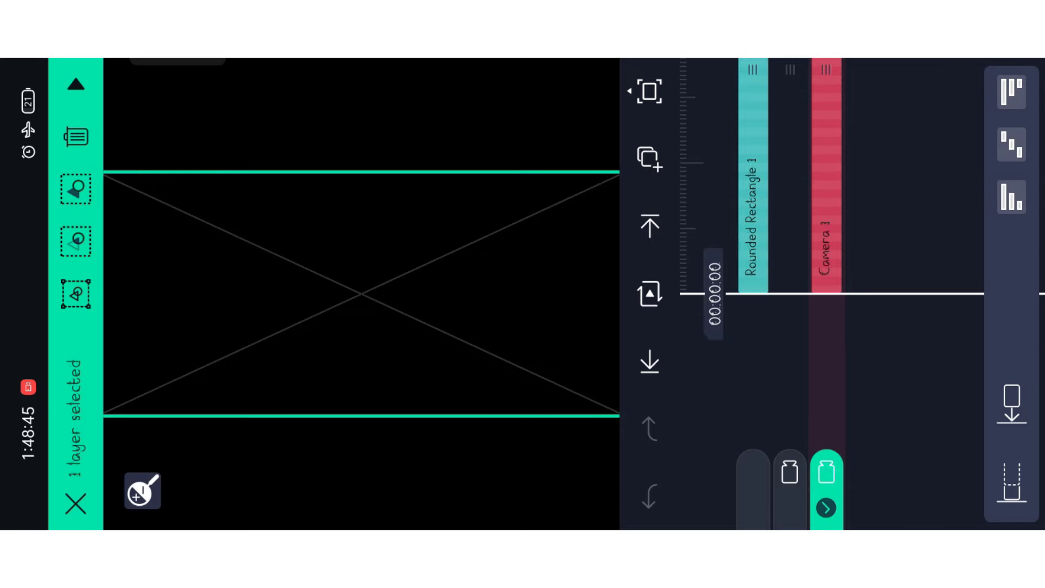
{"action": "left_click", "coordinate": [647, 155]}
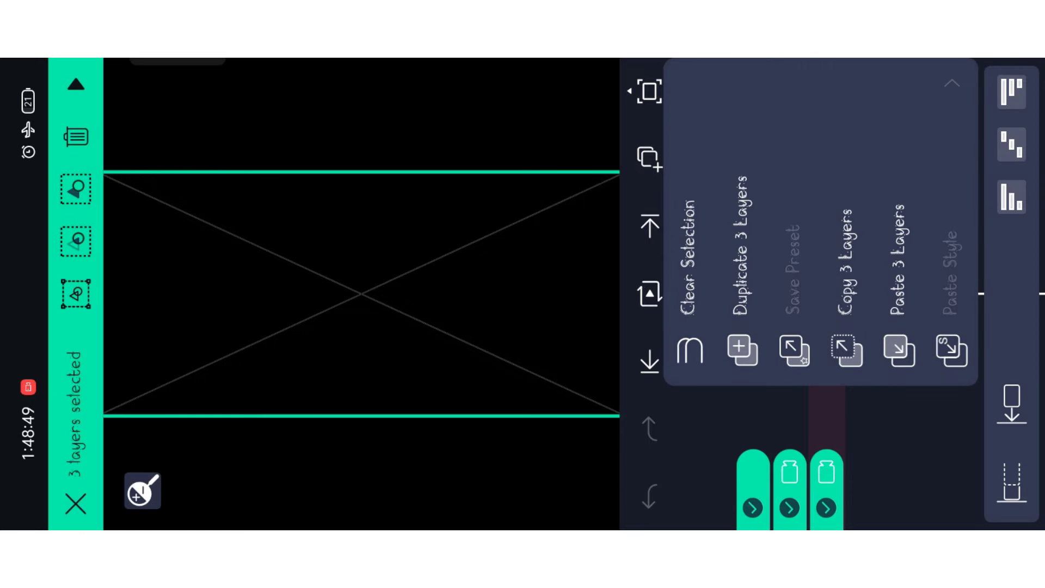
{"action": "left_click", "coordinate": [692, 296]}
{"action": "left_click", "coordinate": [647, 155]}
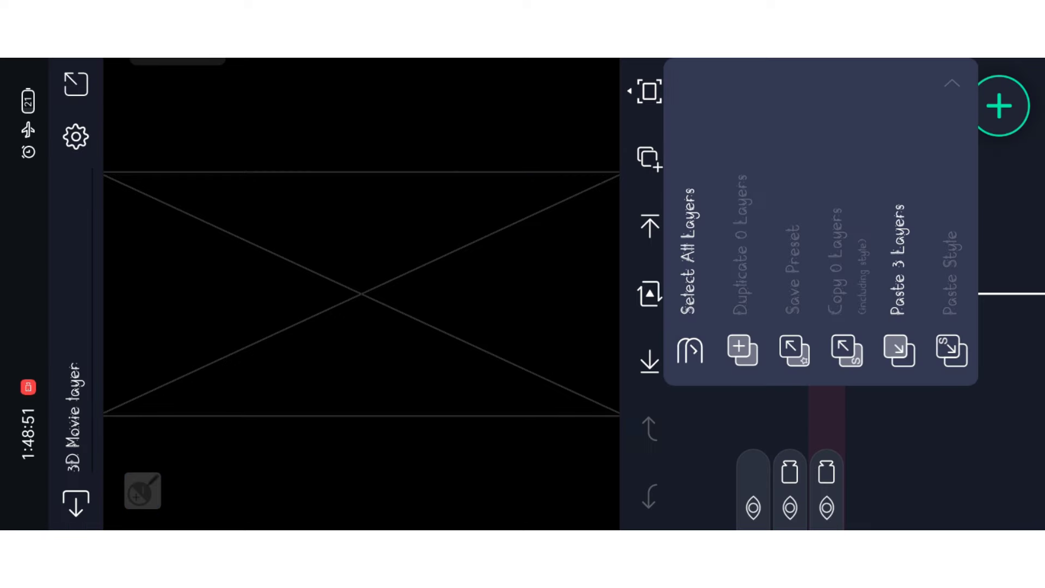
{"action": "left_click", "coordinate": [692, 244]}
{"action": "left_click_drag", "start_coordinate": [880, 241], "coordinate": [880, 400]}
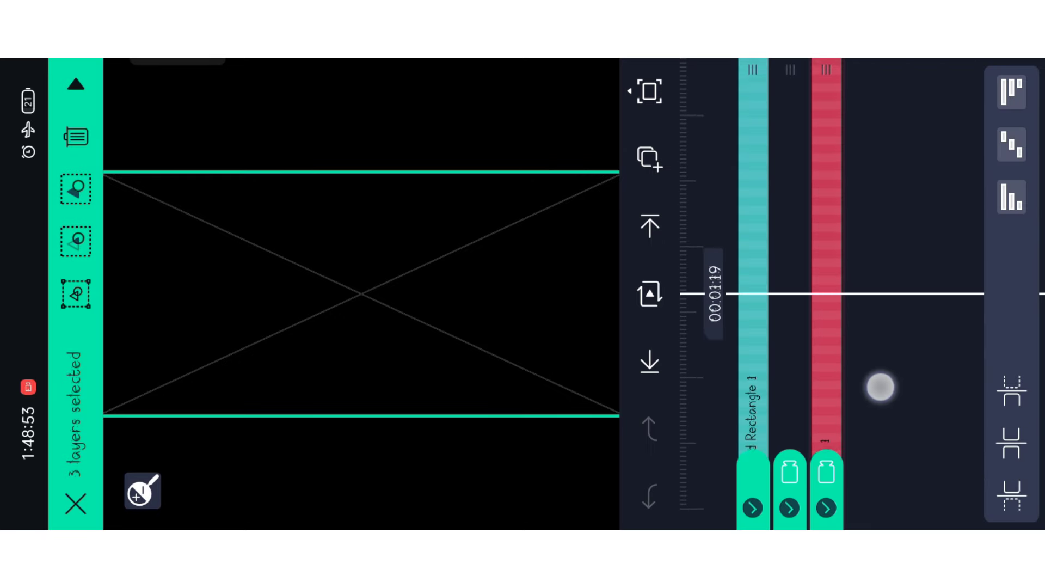
{"action": "left_click", "coordinate": [649, 156]}
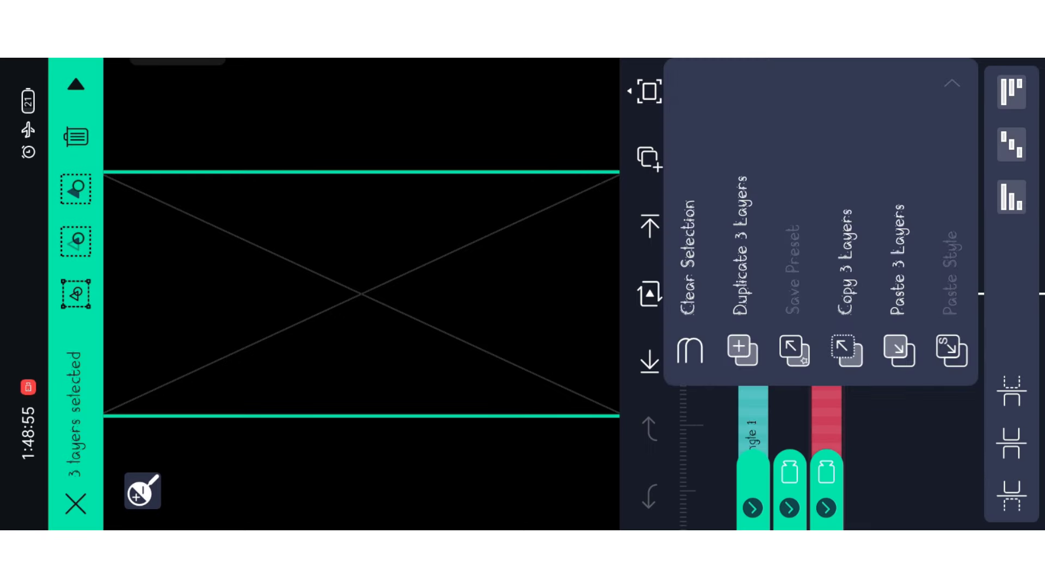
{"action": "left_click", "coordinate": [859, 323]}
{"action": "left_click", "coordinate": [846, 248]}
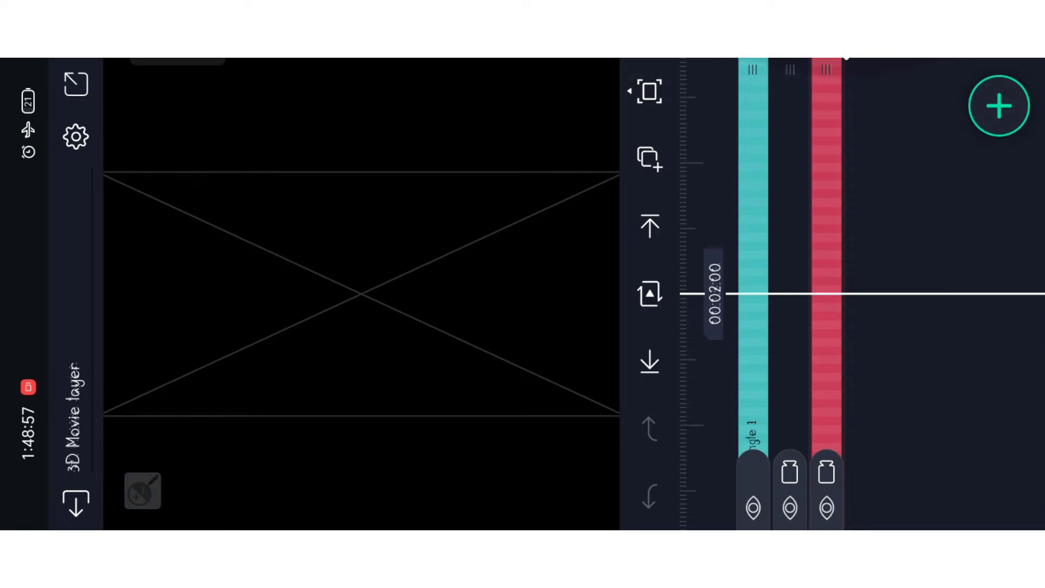
{"action": "left_click", "coordinate": [77, 504]}
{"action": "left_click", "coordinate": [826, 178]}
Reopen Book Mark Present and paste the three copied 3D layers
{"action": "left_click", "coordinate": [405, 293]}
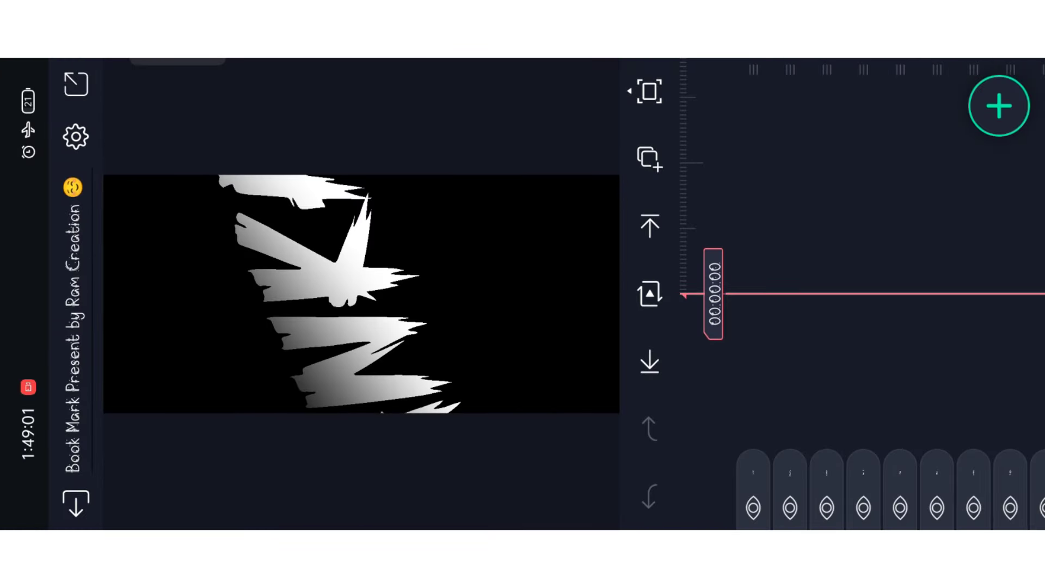
{"action": "left_click", "coordinate": [647, 164]}
{"action": "left_click", "coordinate": [906, 285]}
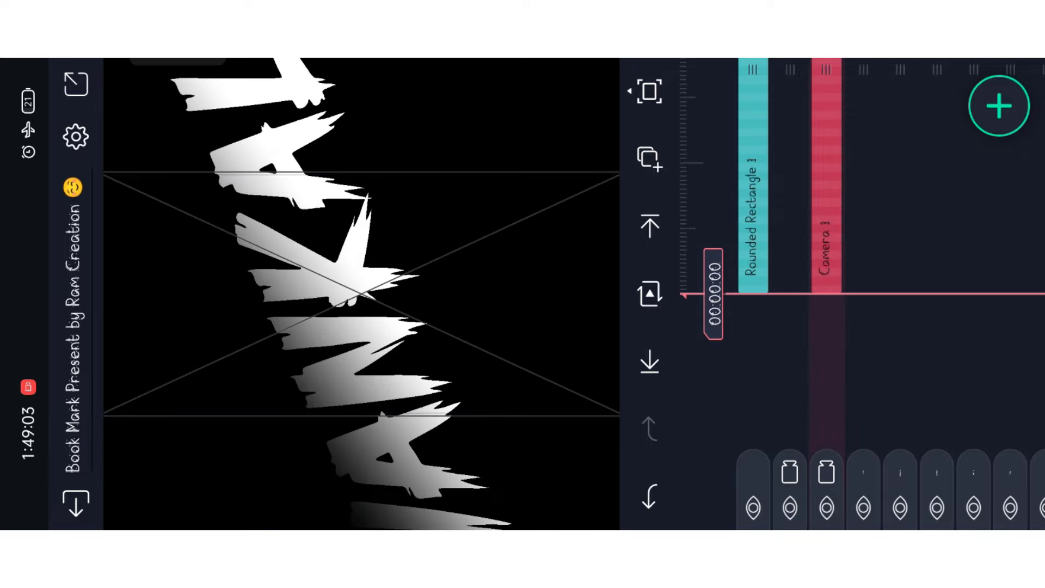
{"action": "left_click_drag", "start_coordinate": [905, 273], "coordinate": [928, 405]}
{"action": "mouse_move", "coordinate": [917, 329]}
{"action": "left_mouse_down"}
{"action": "mouse_move", "coordinate": [942, 391]}
{"action": "mouse_move", "coordinate": [942, 427]}
{"action": "left_mouse_up"}
Show the area outside the frame and preview the KOTADA and VITANUM NA sections
{"action": "left_click_drag", "start_coordinate": [871, 176], "coordinate": [871, 234]}
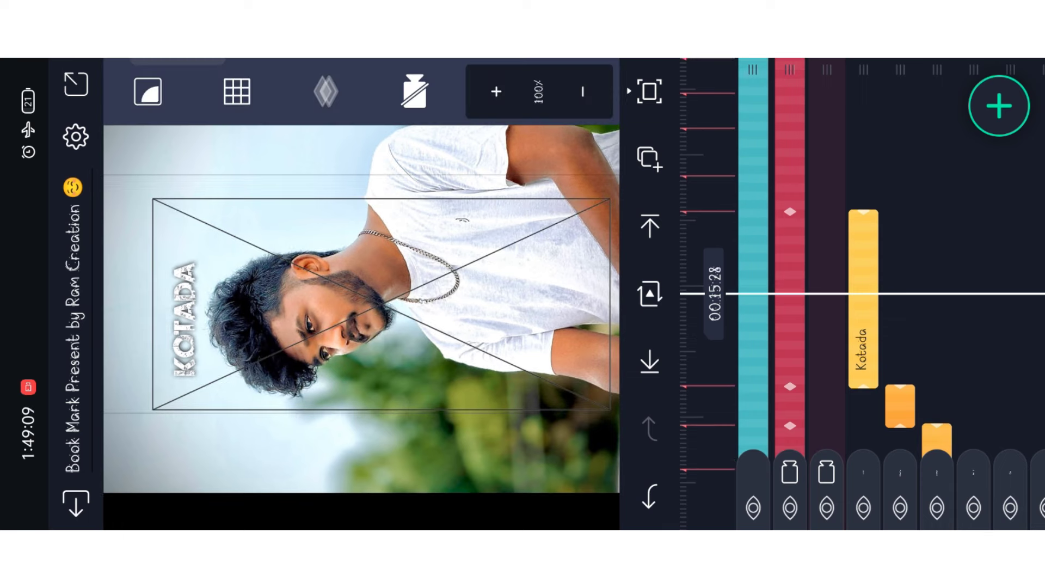
{"action": "left_click", "coordinate": [660, 95]}
{"action": "left_click", "coordinate": [414, 91]}
{"action": "mouse_move", "coordinate": [894, 347]}
{"action": "left_mouse_down"}
{"action": "mouse_move", "coordinate": [890, 136]}
{"action": "mouse_move", "coordinate": [960, 443]}
{"action": "left_mouse_up"}
{"action": "mouse_move", "coordinate": [857, 98]}
{"action": "left_mouse_down"}
{"action": "mouse_move", "coordinate": [889, 140]}
{"action": "mouse_move", "coordinate": [856, 198]}
{"action": "mouse_move", "coordinate": [910, 298]}
{"action": "mouse_move", "coordinate": [886, 234]}
{"action": "mouse_move", "coordinate": [938, 387]}
{"action": "mouse_move", "coordinate": [889, 231]}
{"action": "mouse_move", "coordinate": [786, 191]}
{"action": "mouse_move", "coordinate": [956, 254]}
{"action": "mouse_move", "coordinate": [979, 426]}
{"action": "left_mouse_up"}
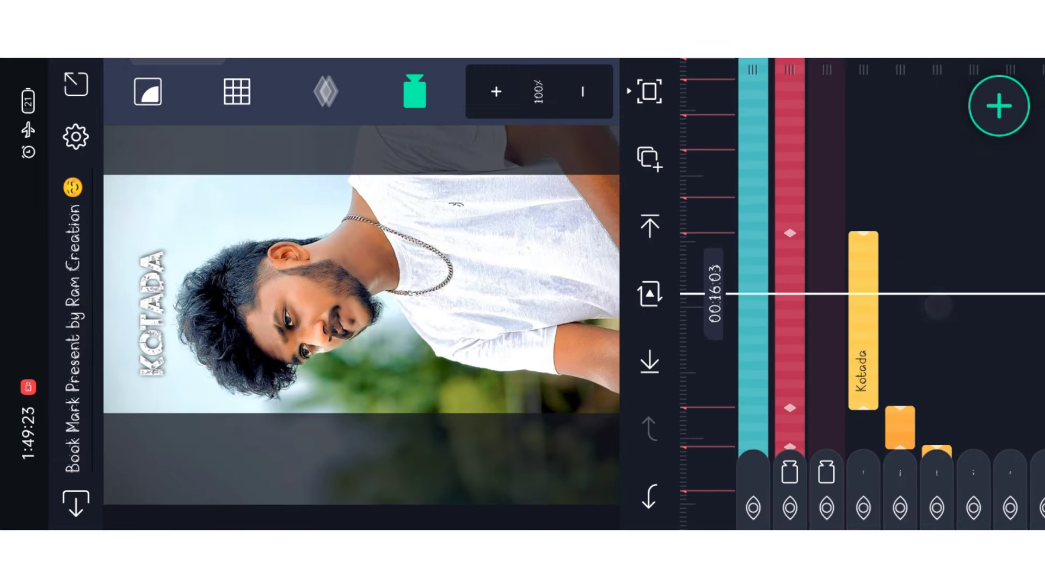
Export the Book Mark Present edit as a Video (1080p FHD) file
{"action": "left_click", "coordinate": [54, 72]}
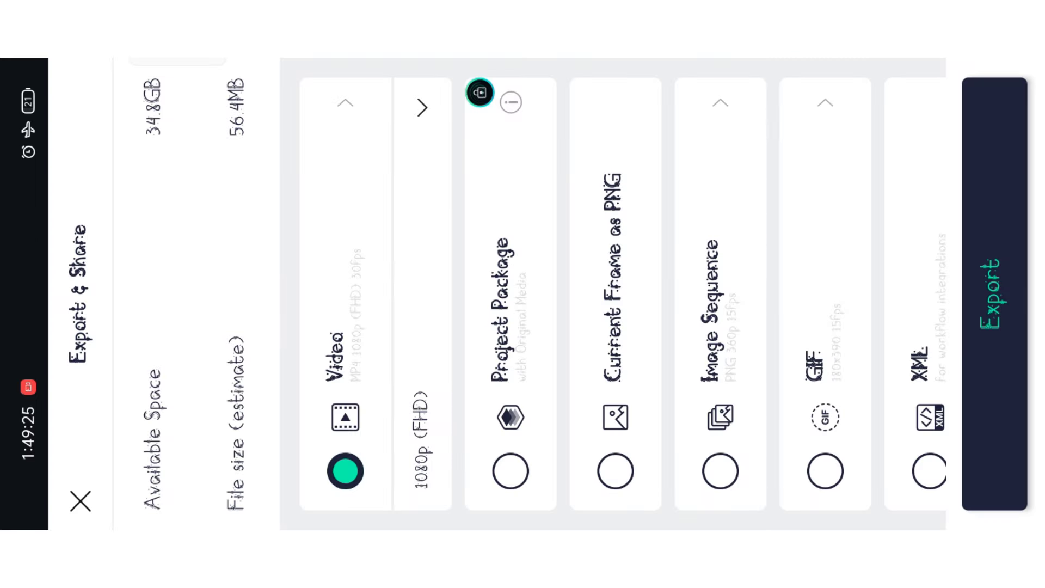
{"action": "mouse_move", "coordinate": [621, 421]}
{"action": "left_mouse_down"}
{"action": "mouse_move", "coordinate": [579, 250]}
{"action": "mouse_move", "coordinate": [427, 373]}
{"action": "mouse_move", "coordinate": [583, 367]}
{"action": "mouse_move", "coordinate": [537, 358]}
{"action": "left_mouse_up"}
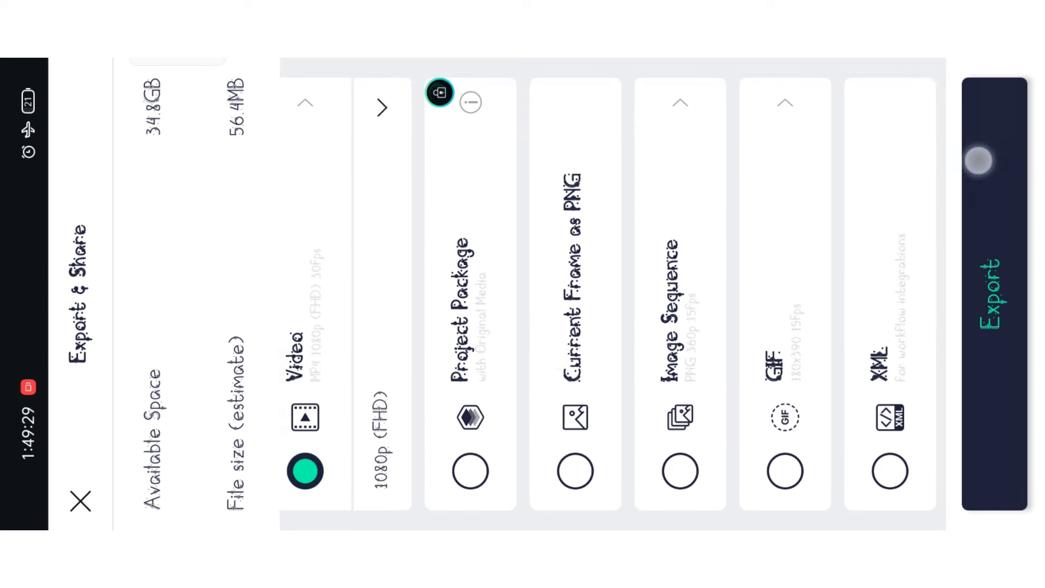
{"action": "left_click", "coordinate": [978, 161]}
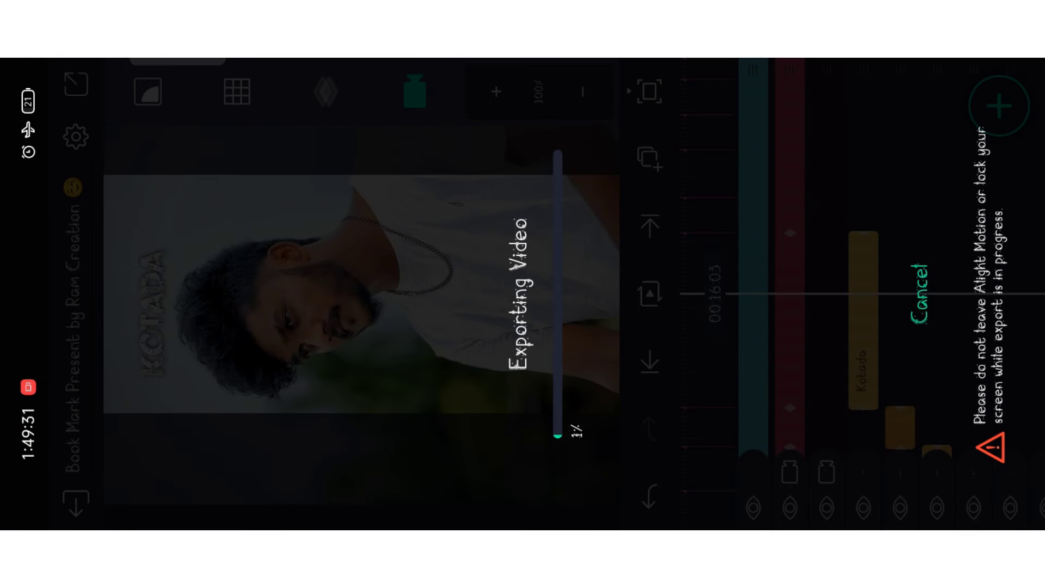